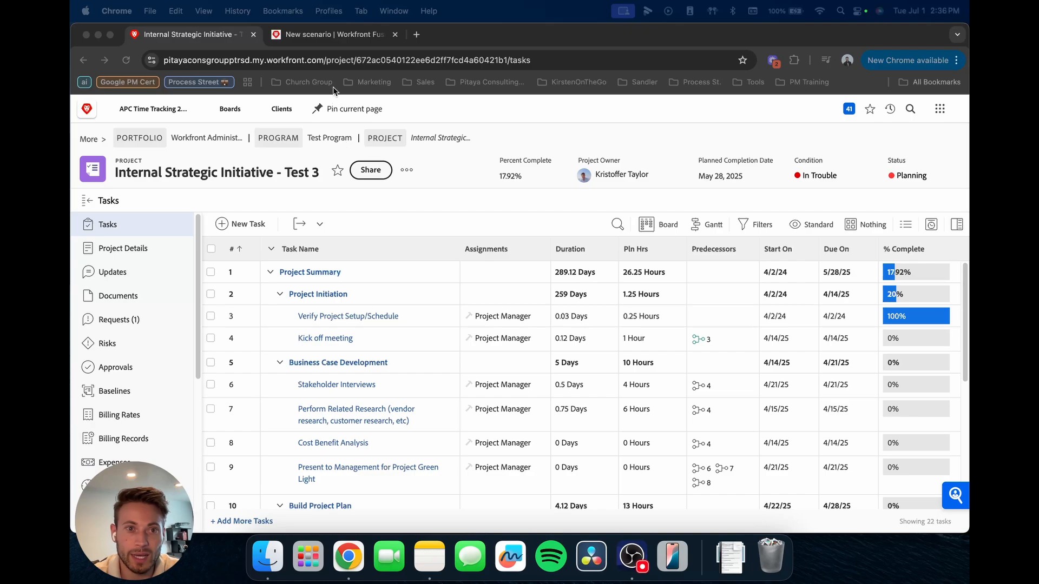
In the new Workfront Fusion scenario, add an Adobe Workfront Watch Events trigger module
click(322, 35)
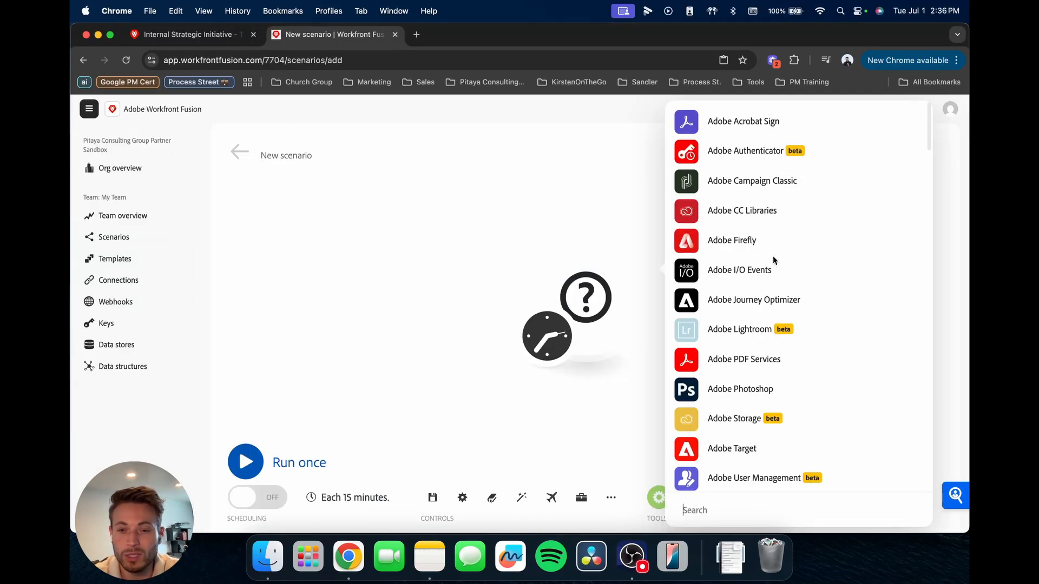
scroll(738, 361, down, 3)
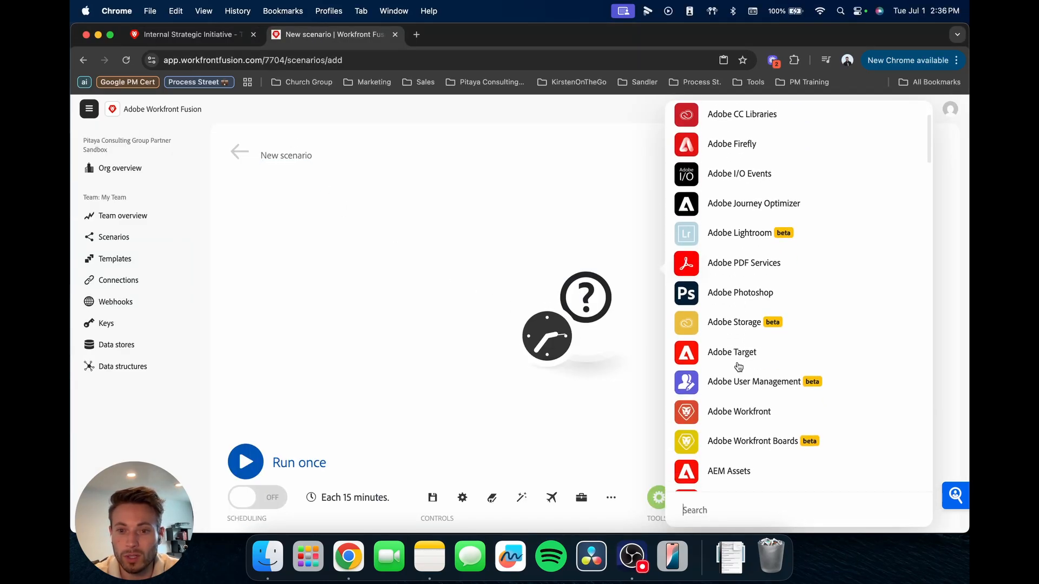
click(737, 412)
scroll(724, 243, up, 2)
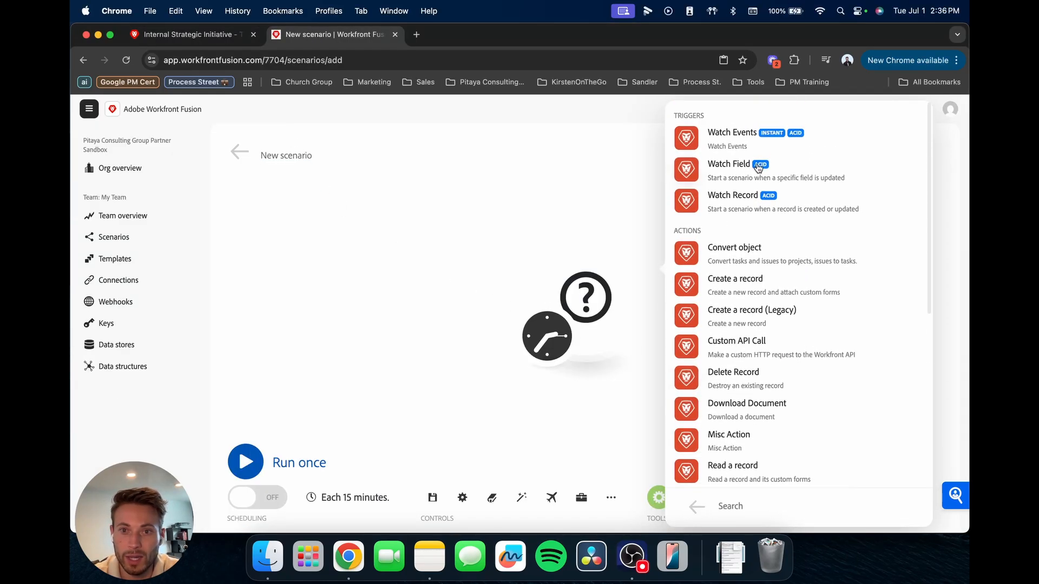
click(711, 139)
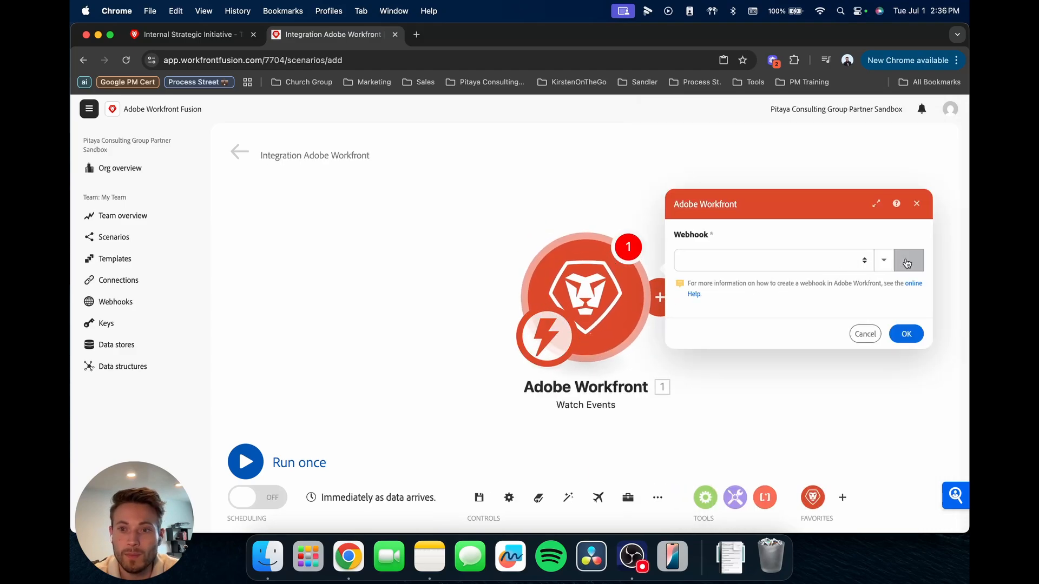
Start a new webhook for the Adobe Workfront trigger and name it "Kick off meeting CPL"
click(906, 263)
double_click(580, 175)
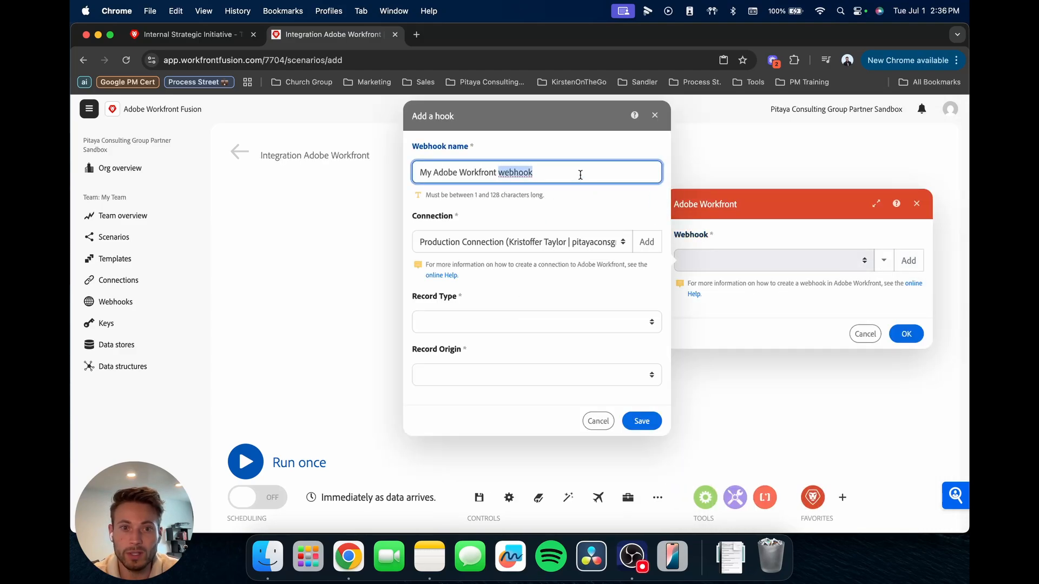
key(super+a)
key(BackSpace)
text(kick)
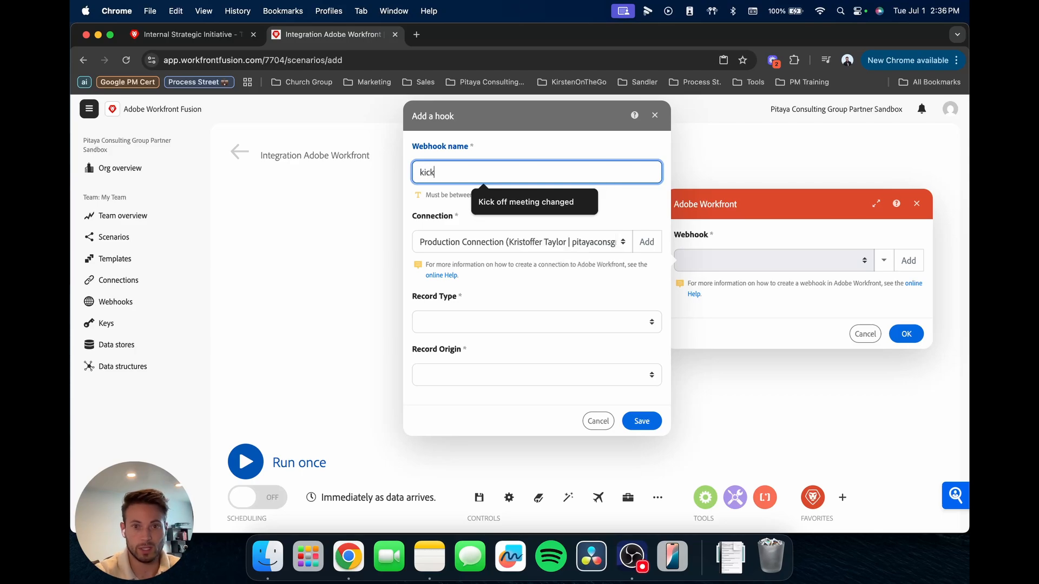
click(557, 212)
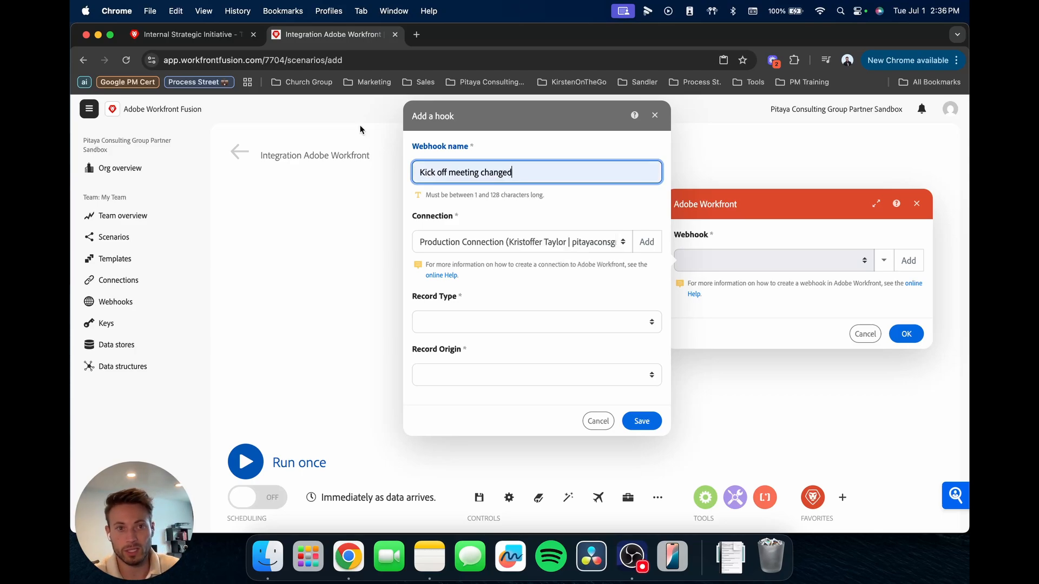
click(171, 43)
click(324, 34)
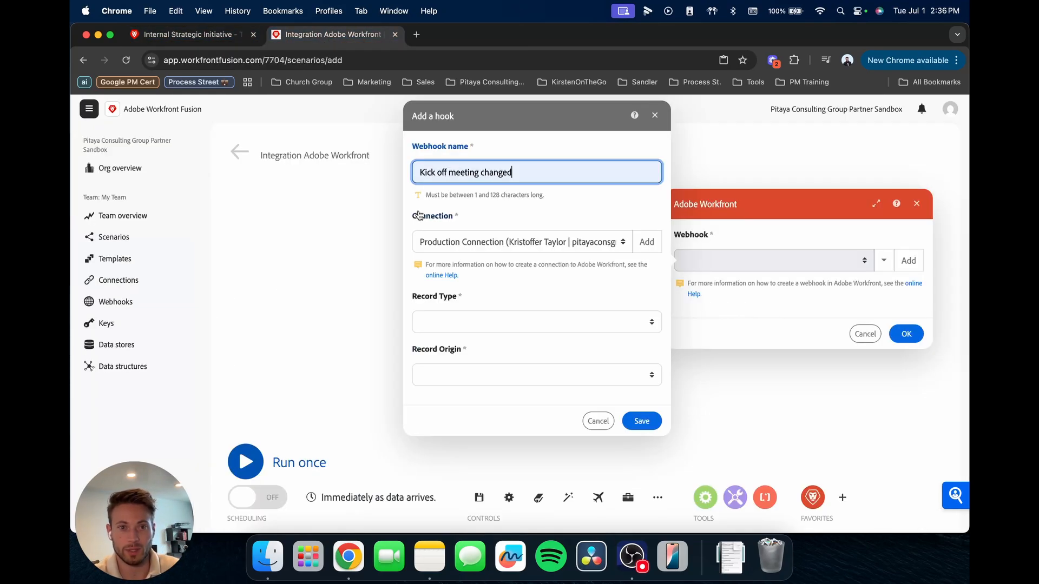
double_click(491, 171)
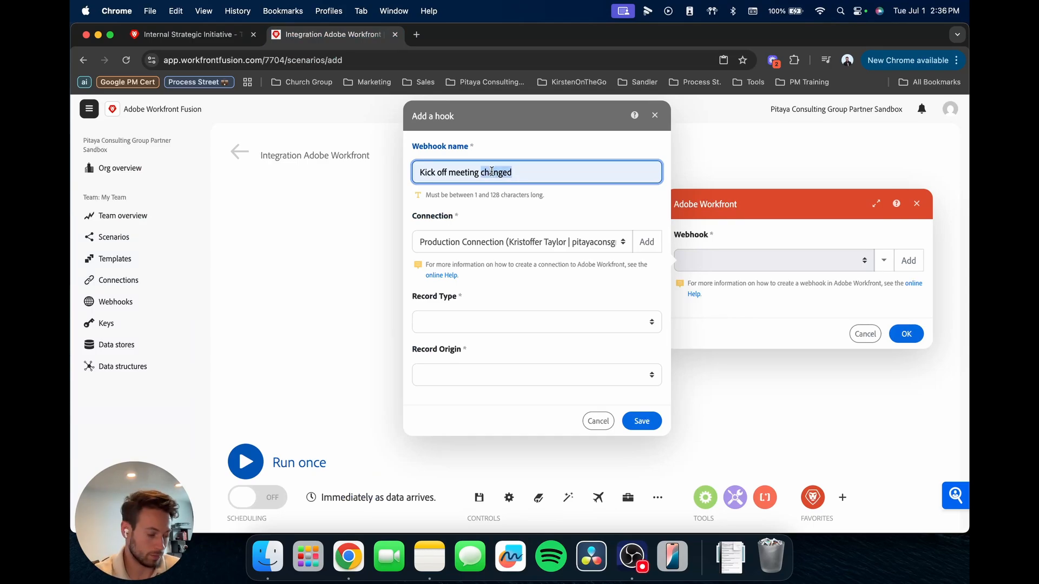
text(CPL)
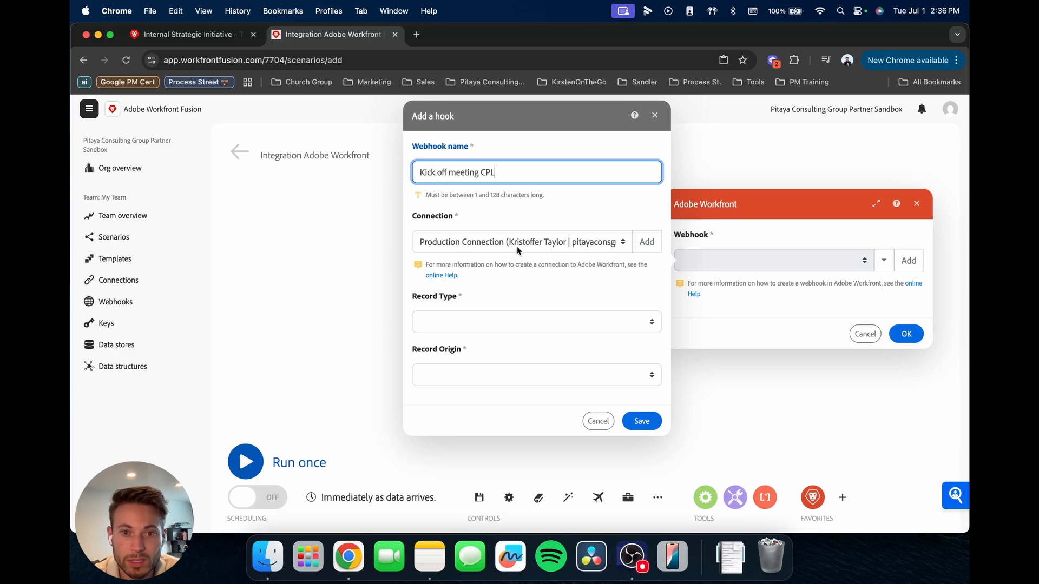
Set the webhook's record type to Task and its state to New state
click(474, 323)
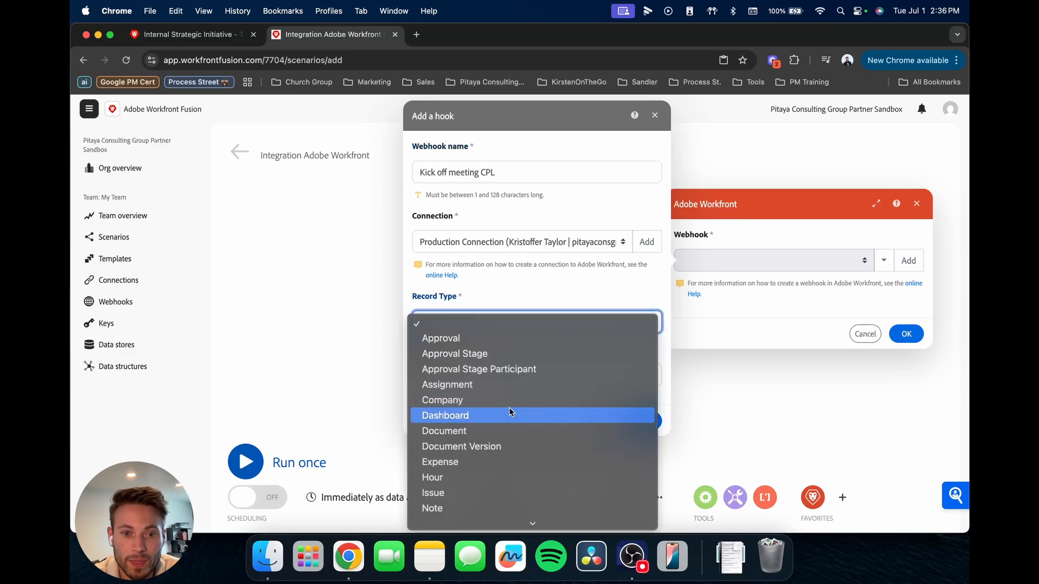
scroll(509, 407, down, 2)
click(468, 470)
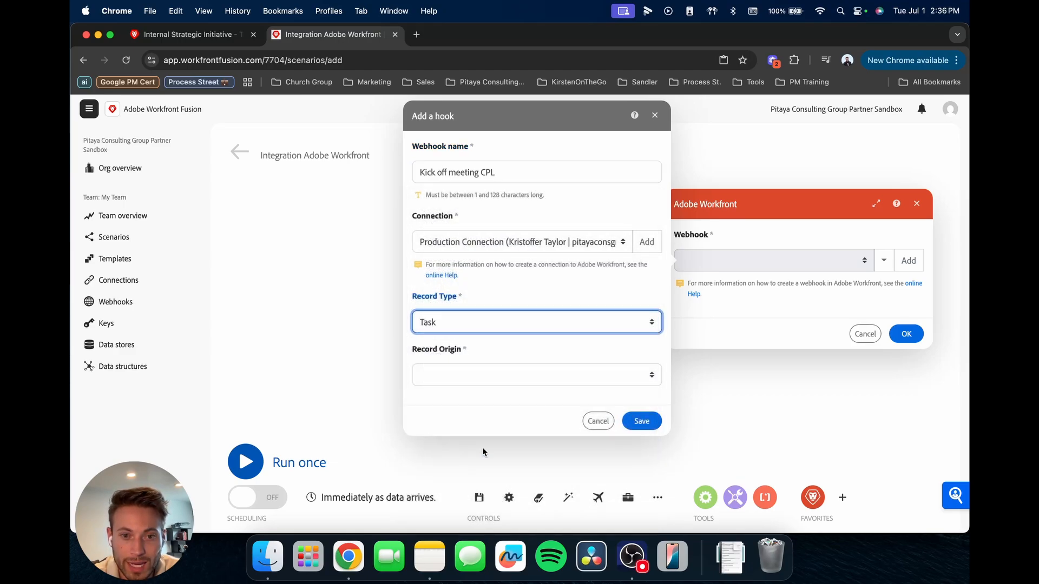
click(496, 382)
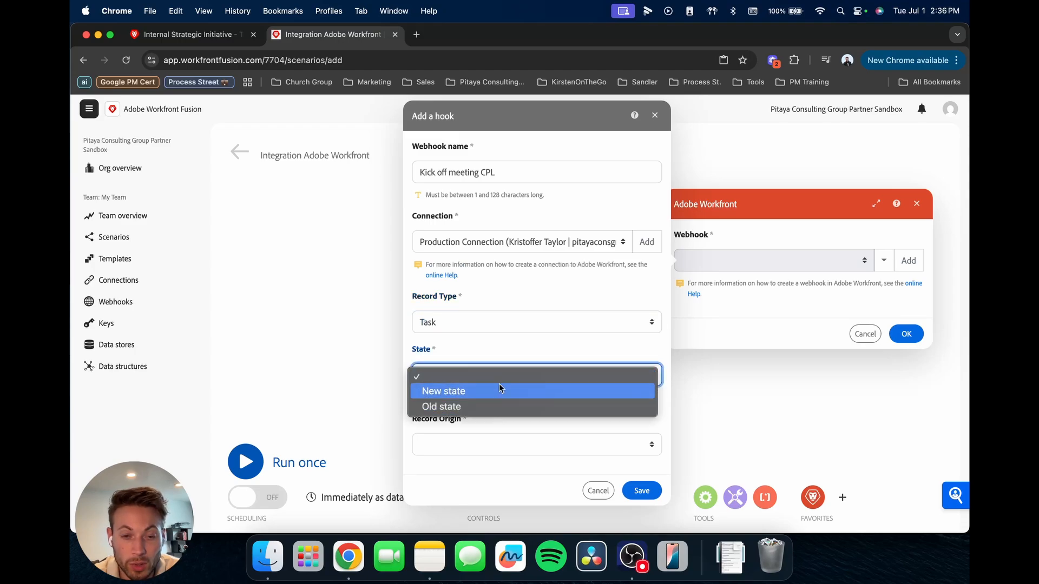
click(499, 387)
Define the first events filter so that status equals CPL
scroll(502, 366, down, 5)
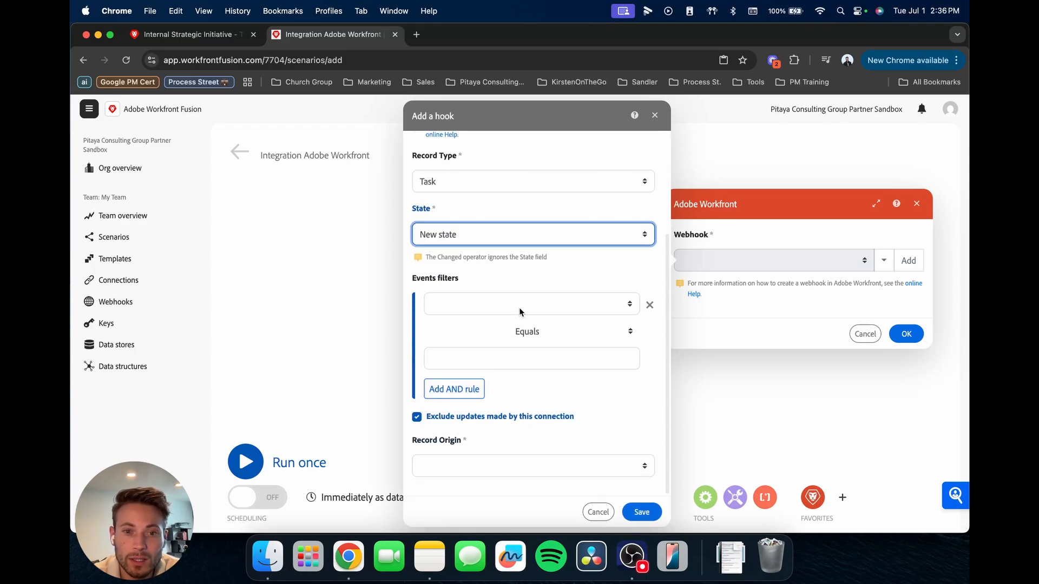
click(519, 307)
scroll(506, 382, down, 5)
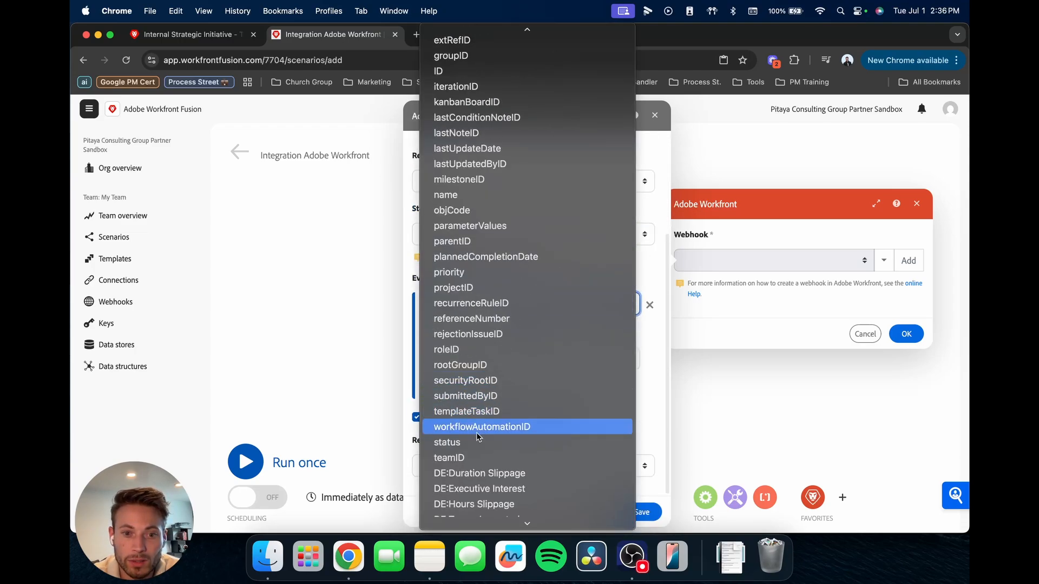
click(503, 440)
click(516, 361)
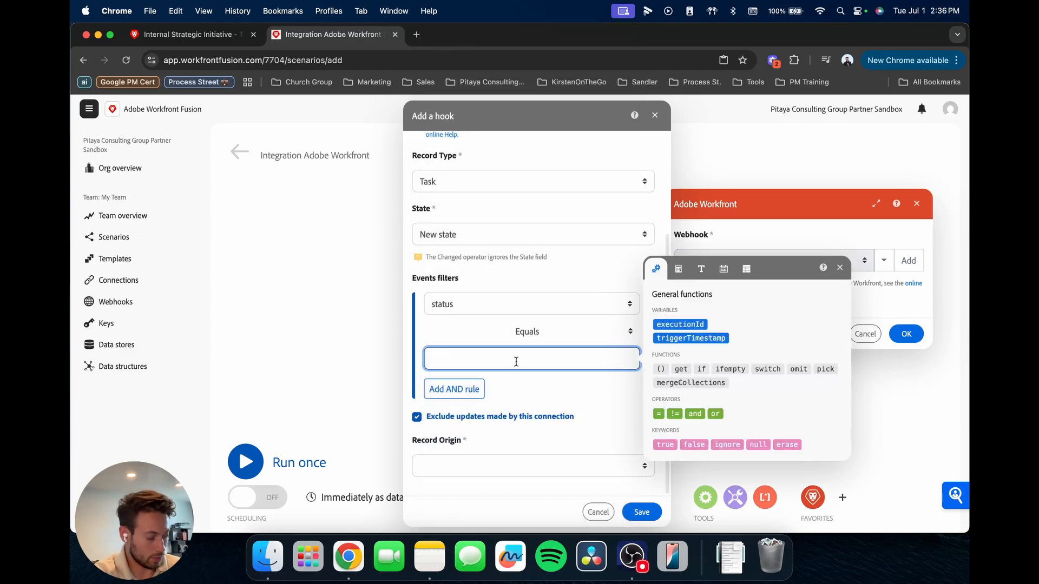
text(CPL)
Add an AND rule to the events filters that checks the templateTaskID field with the Equals operator
click(478, 389)
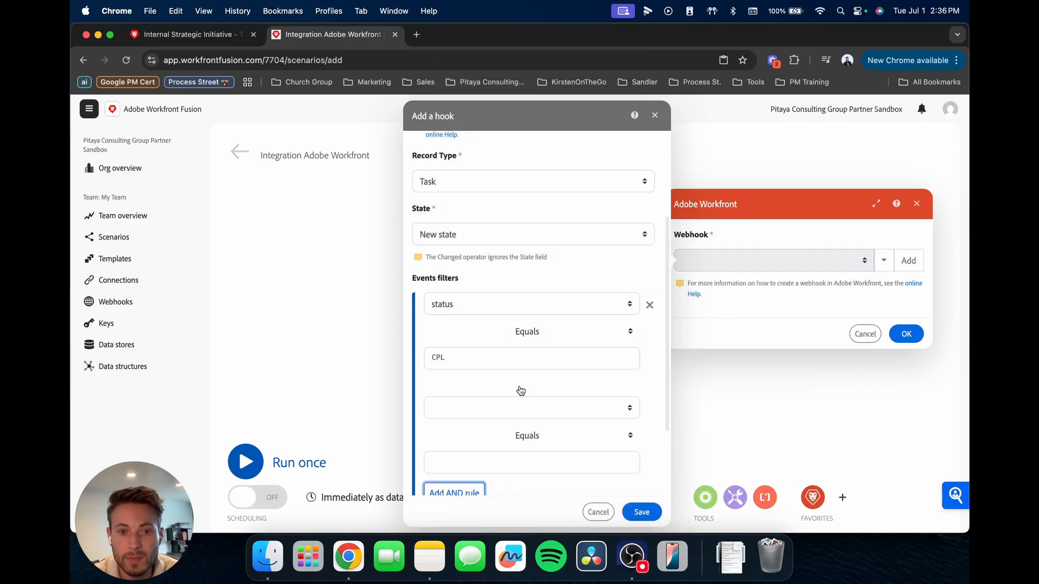
click(524, 407)
scroll(516, 424, down, 5)
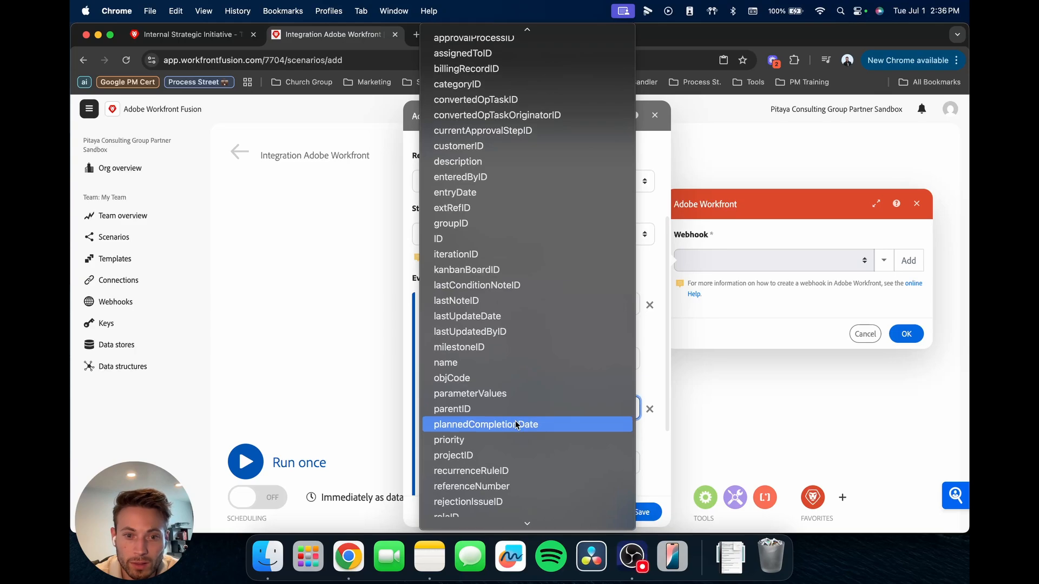
scroll(516, 424, down, 4)
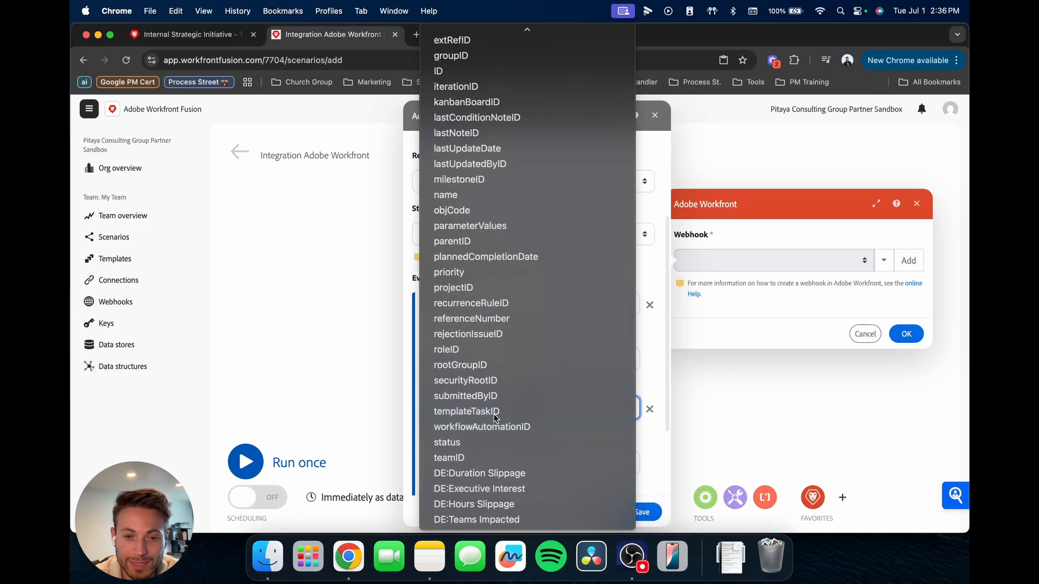
click(495, 414)
scroll(537, 442, down, 1)
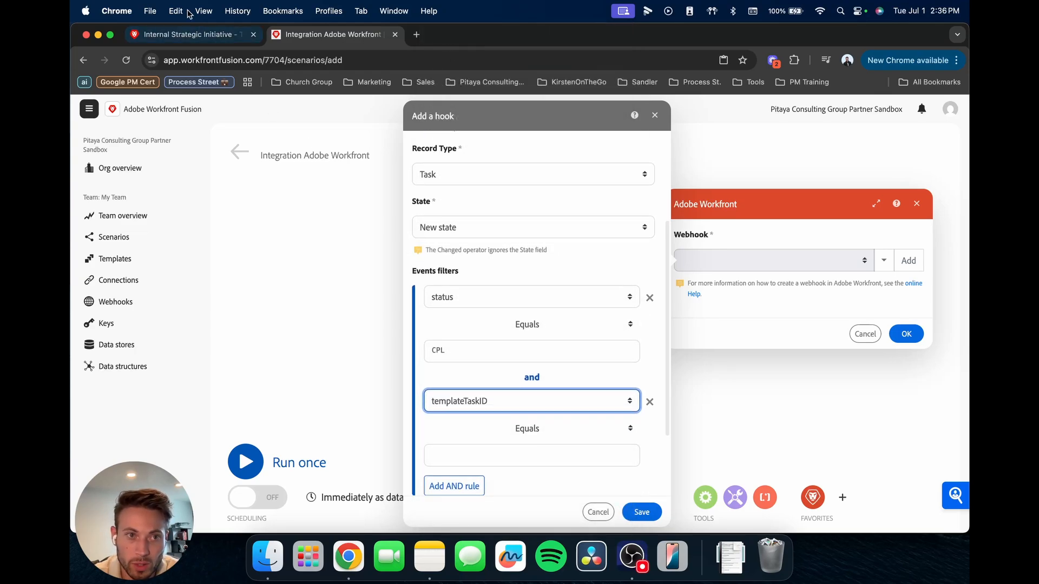
Open the template linked in the project details of Internal Strategic Initiative - Test 3 in Workfront
click(180, 35)
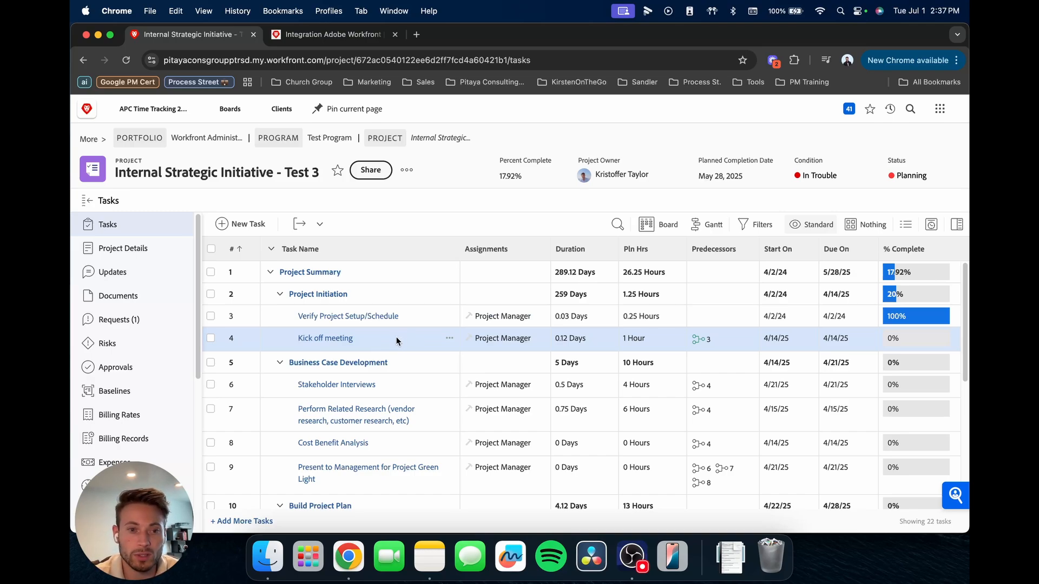
click(135, 252)
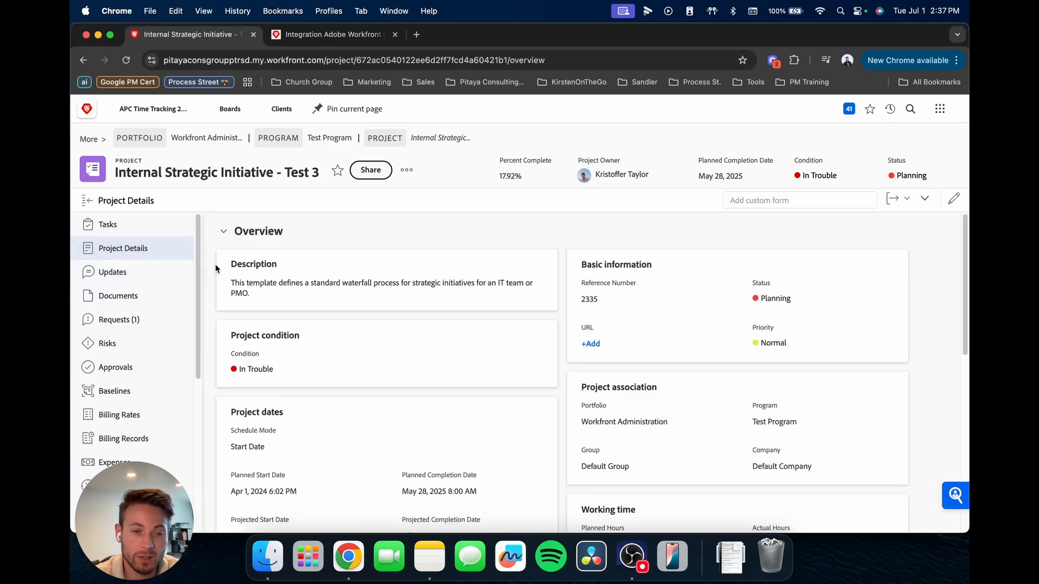
scroll(282, 330, down, 8)
click(288, 437)
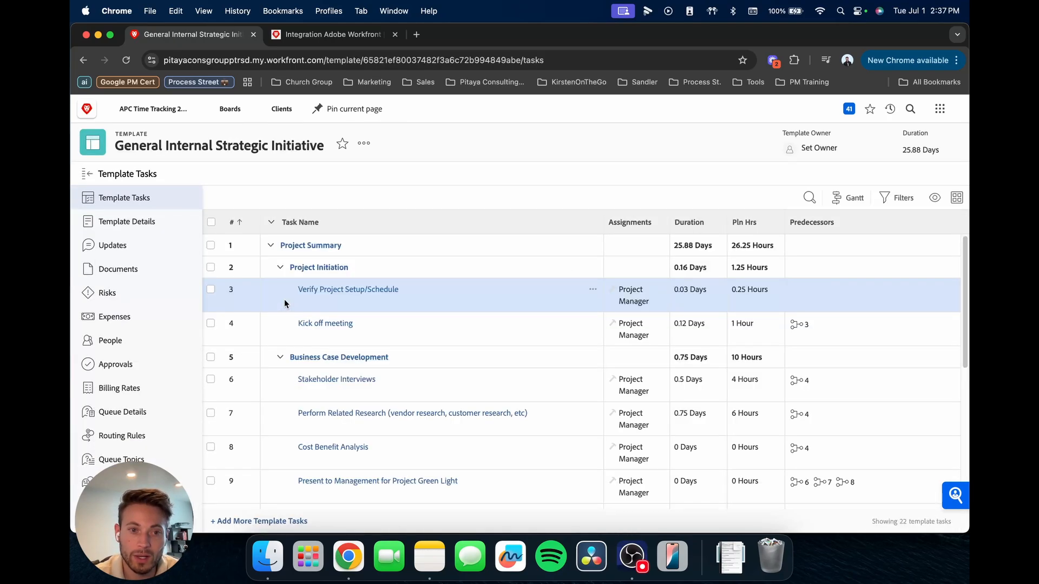
Open the template's Kick off meeting task and copy its ID from the page URL
click(332, 323)
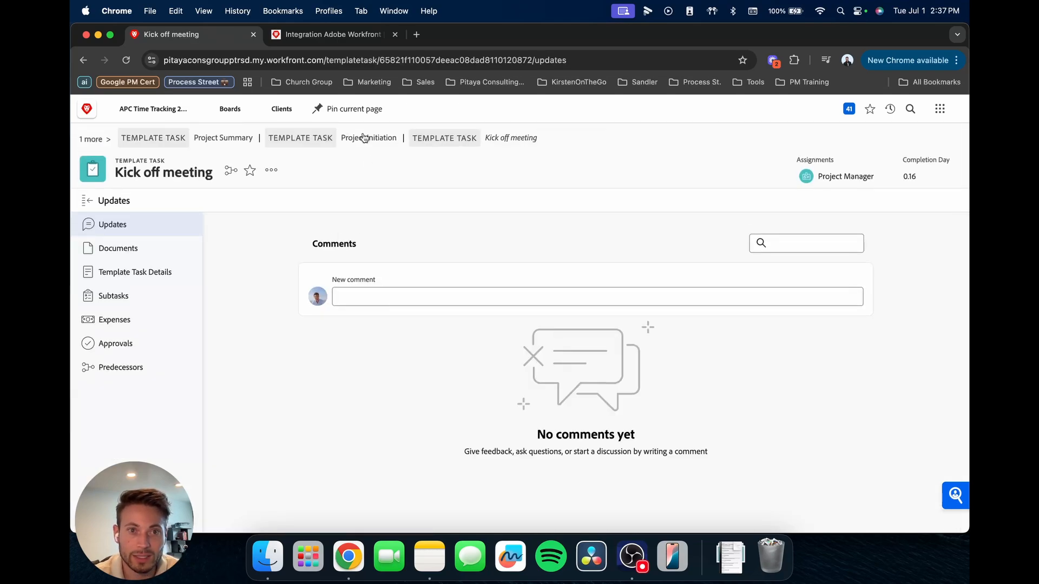
click(492, 61)
double_click(493, 62)
key(super+c)
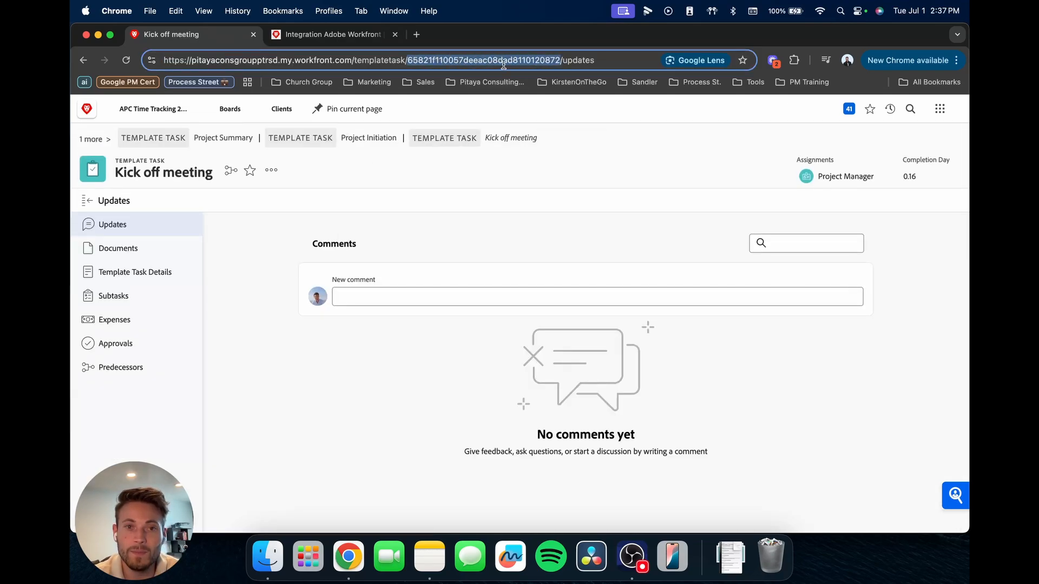
Return to the project's task list and apply the "Standard + templateTaskID" view
click(83, 60)
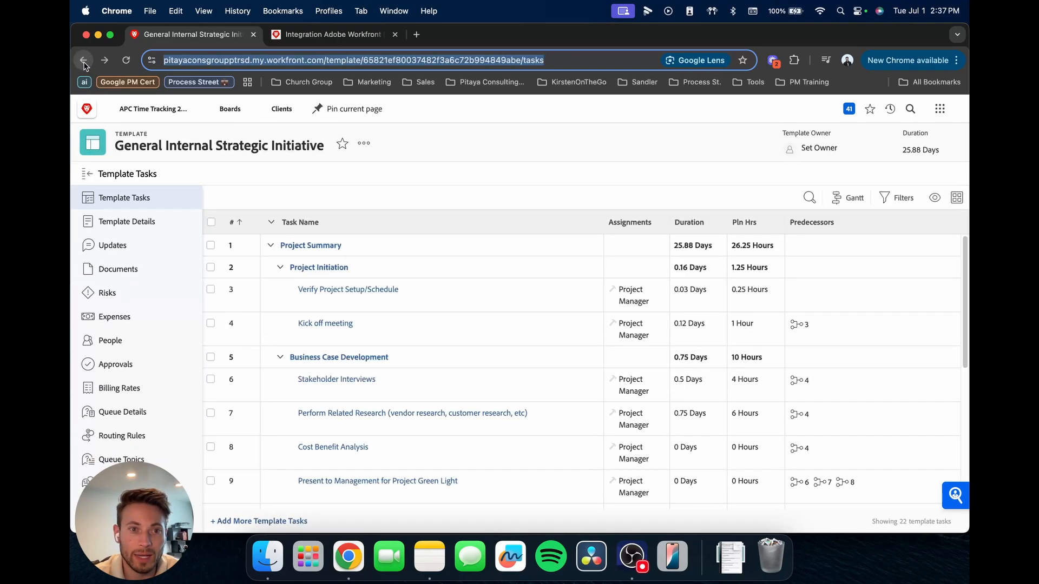
click(84, 61)
click(128, 229)
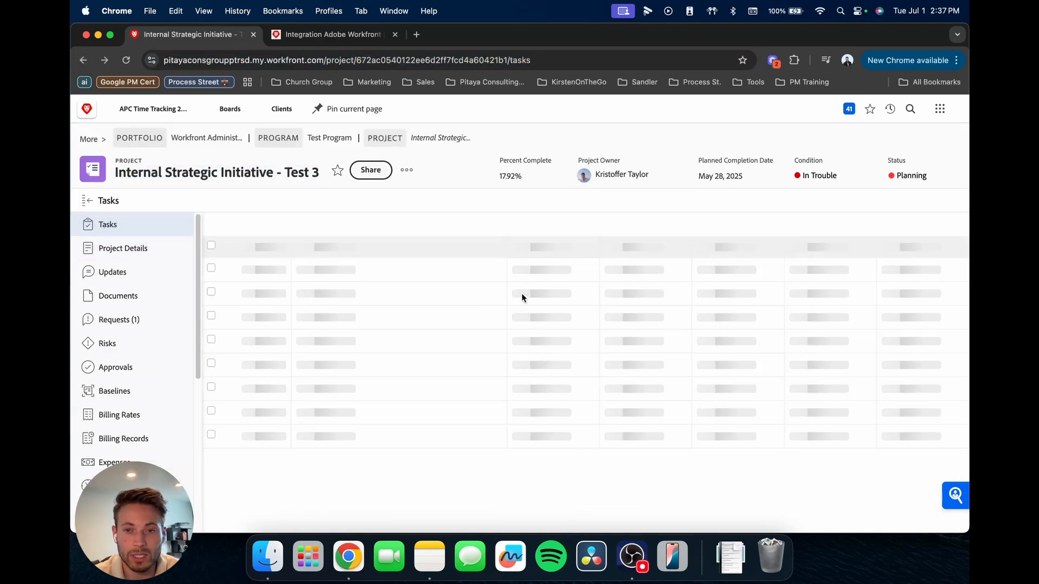
click(803, 227)
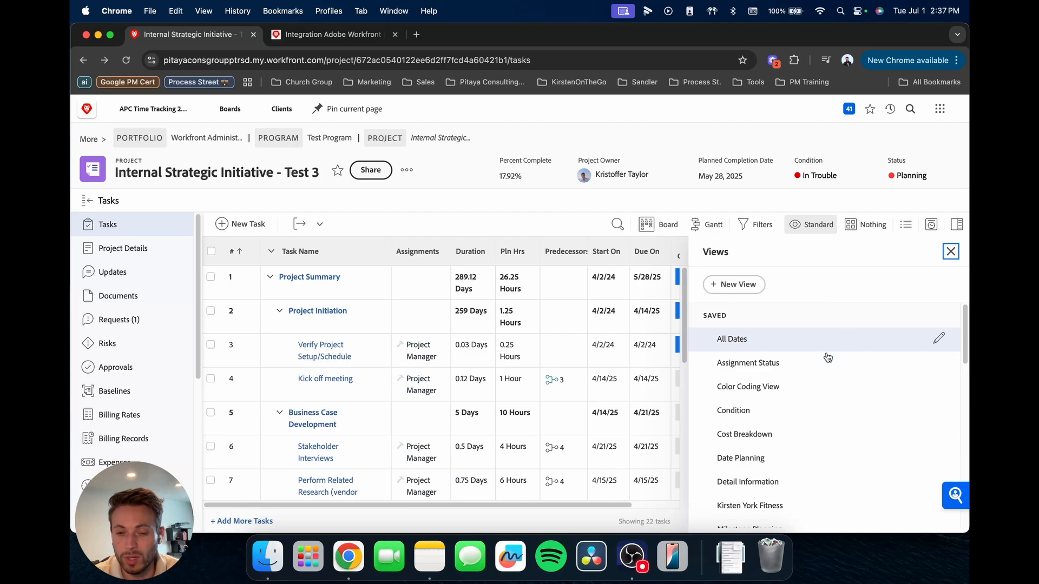
scroll(823, 357, down, 10)
scroll(822, 361, down, 3)
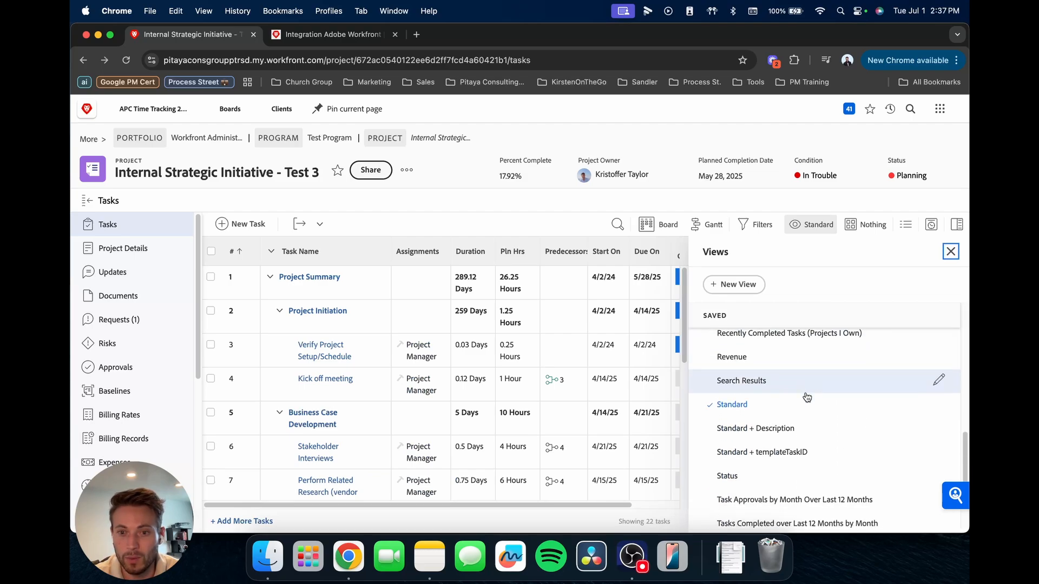
click(760, 445)
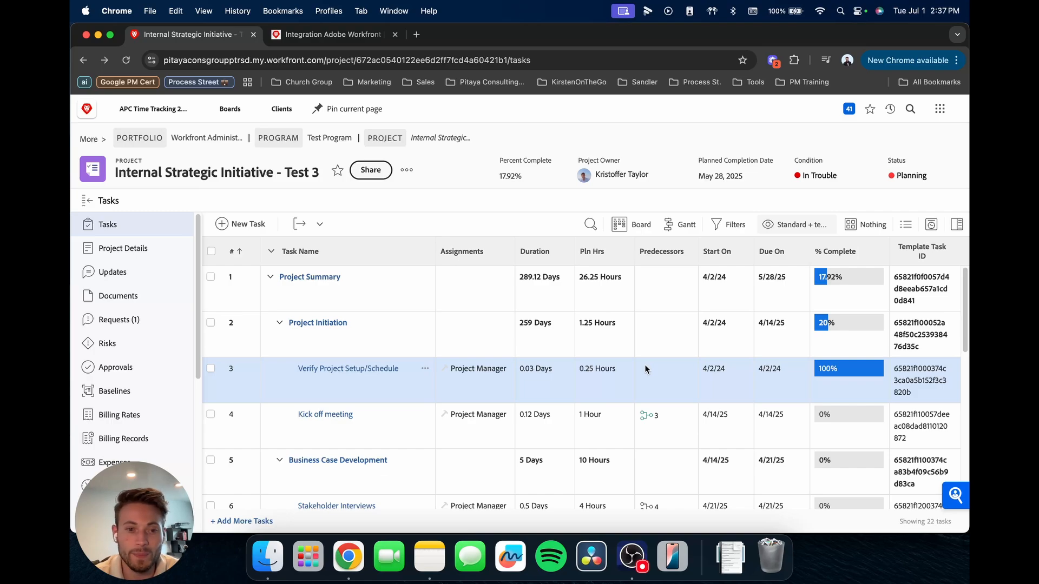
Copy the Template Task ID of the Kick off meeting task from the task list
scroll(906, 437, down, 1)
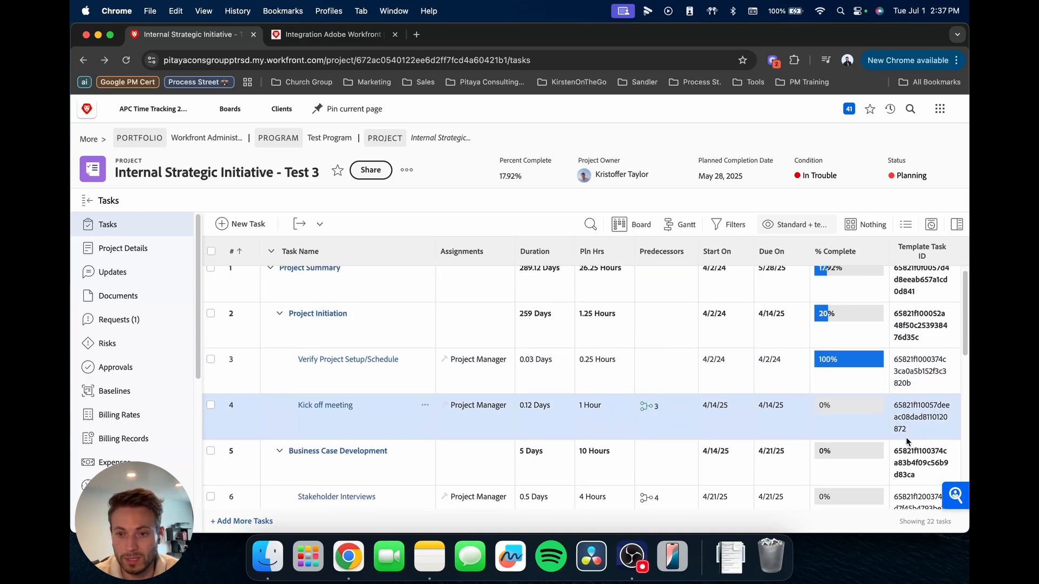
scroll(906, 437, up, 1)
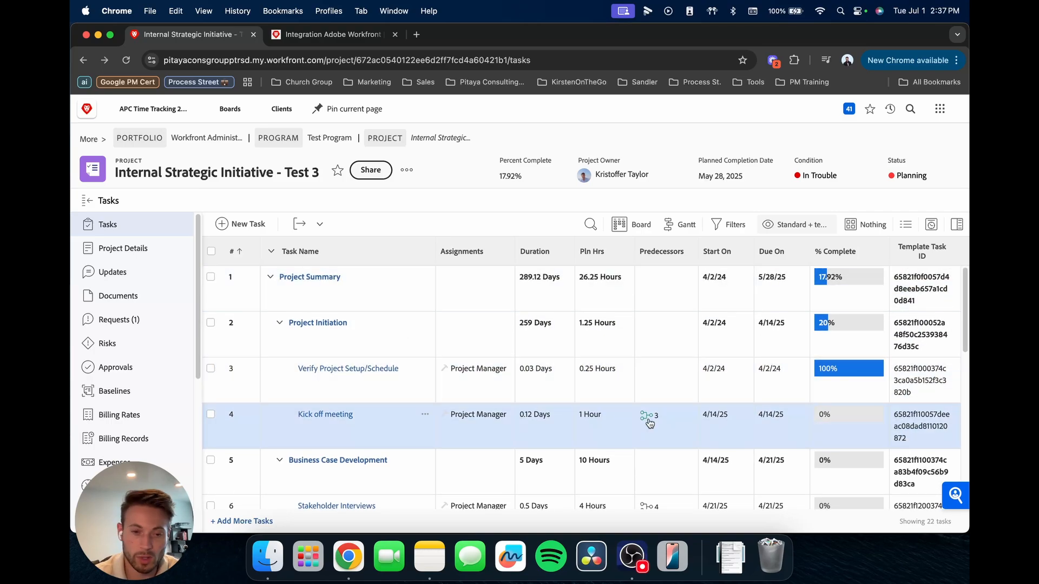
click(849, 420)
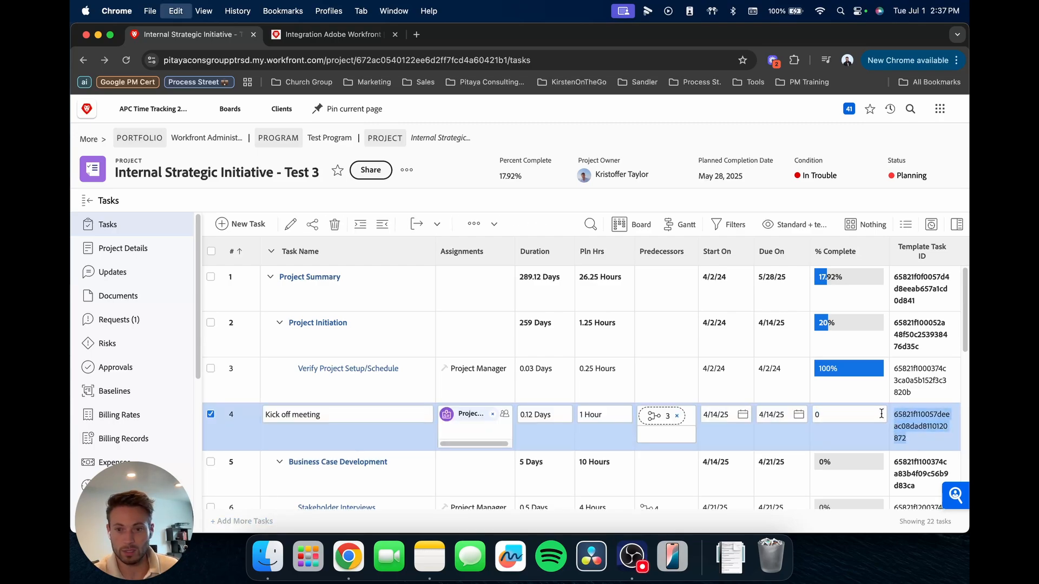
click(815, 522)
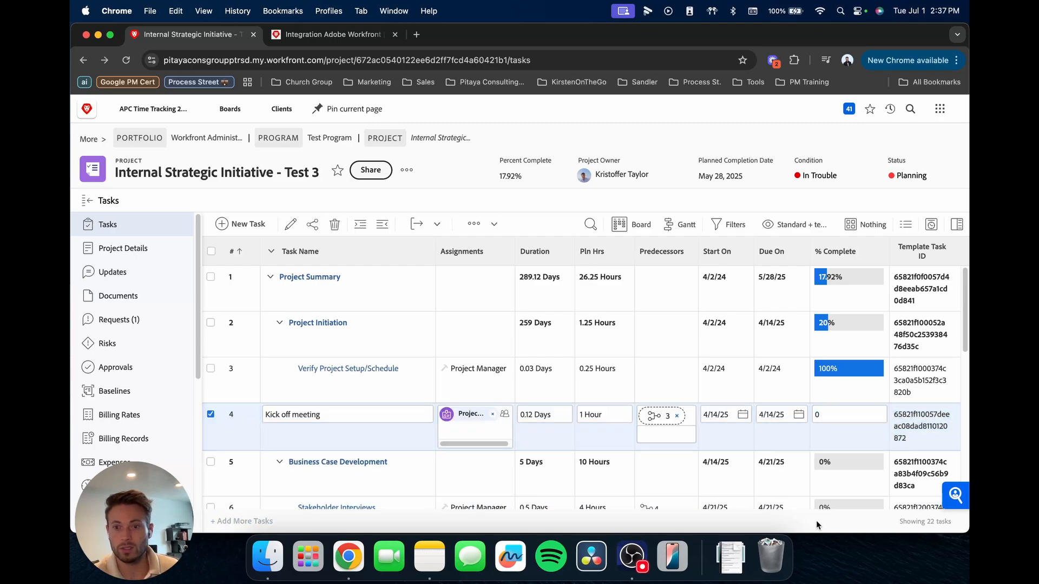
click(315, 34)
click(481, 456)
key(super+v)
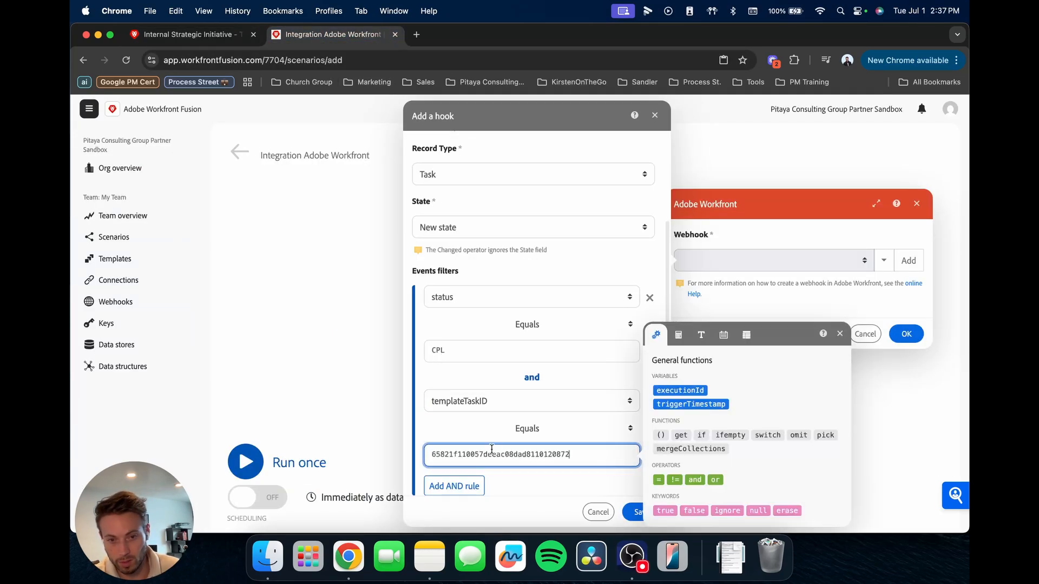
Turn off Exclude updates made by this connection for the webhook
scroll(491, 449, down, 1)
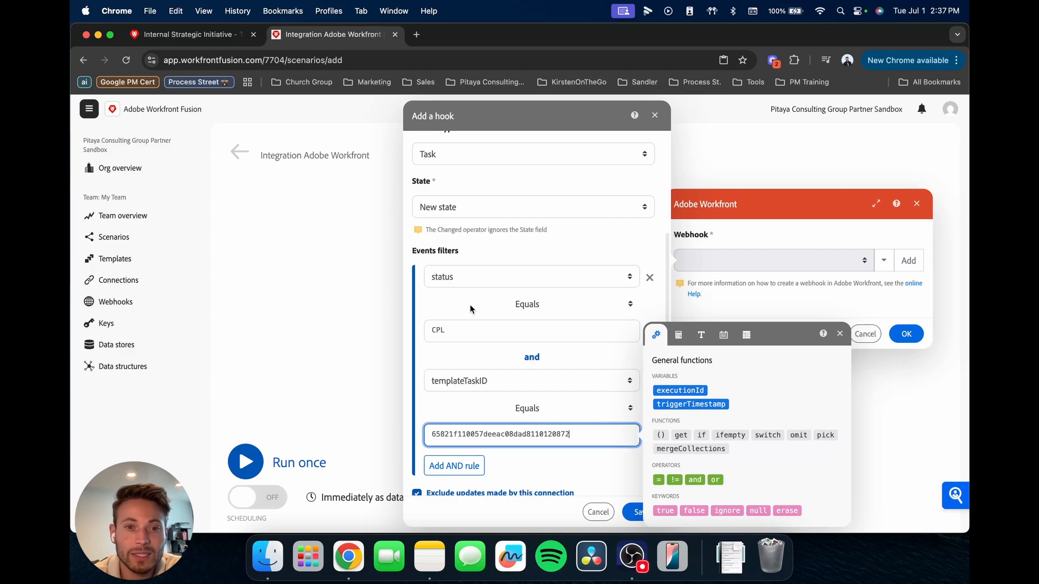
scroll(461, 454, down, 3)
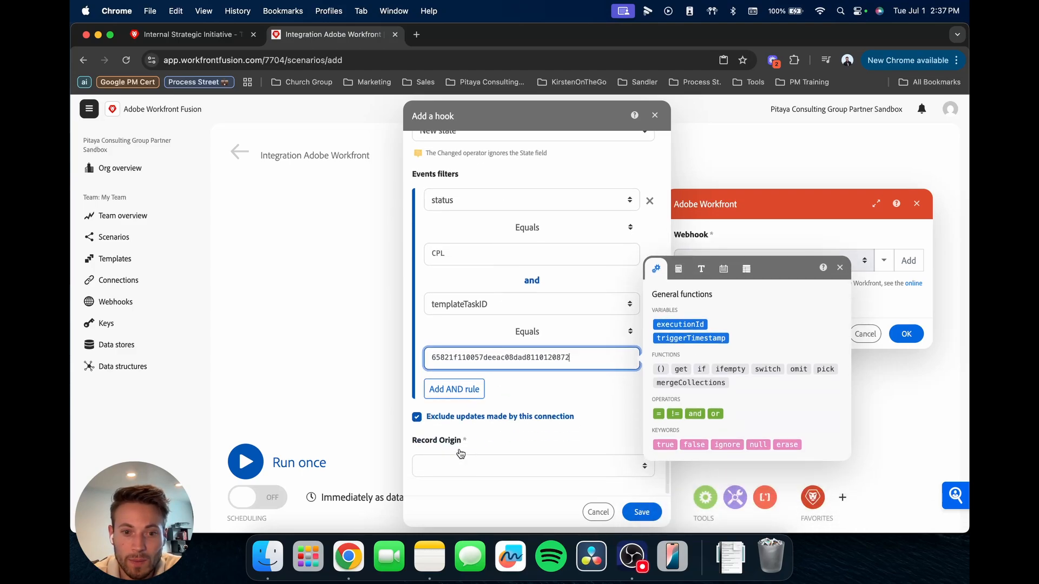
click(417, 418)
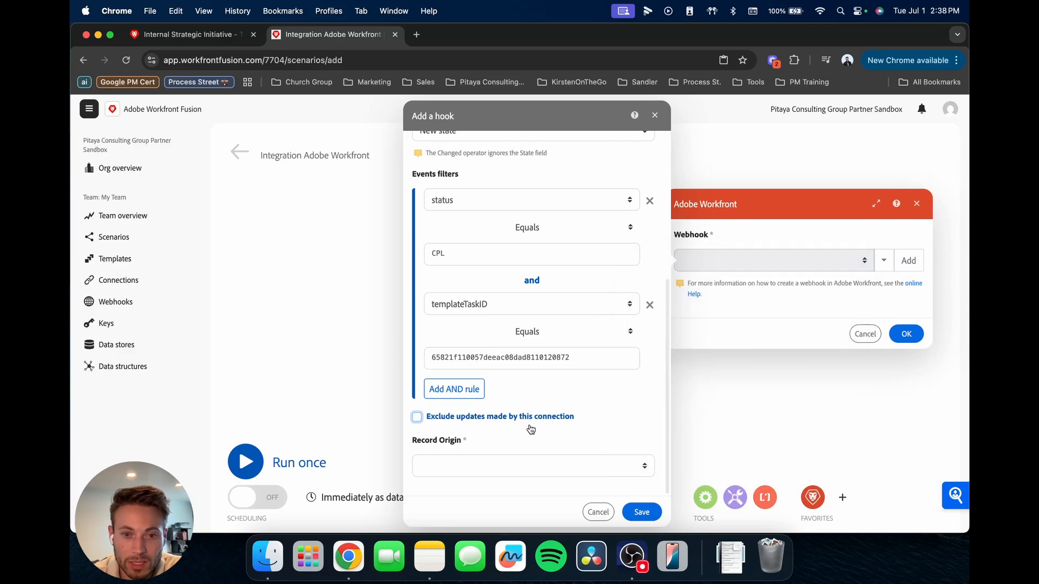
drag(582, 419, 427, 419)
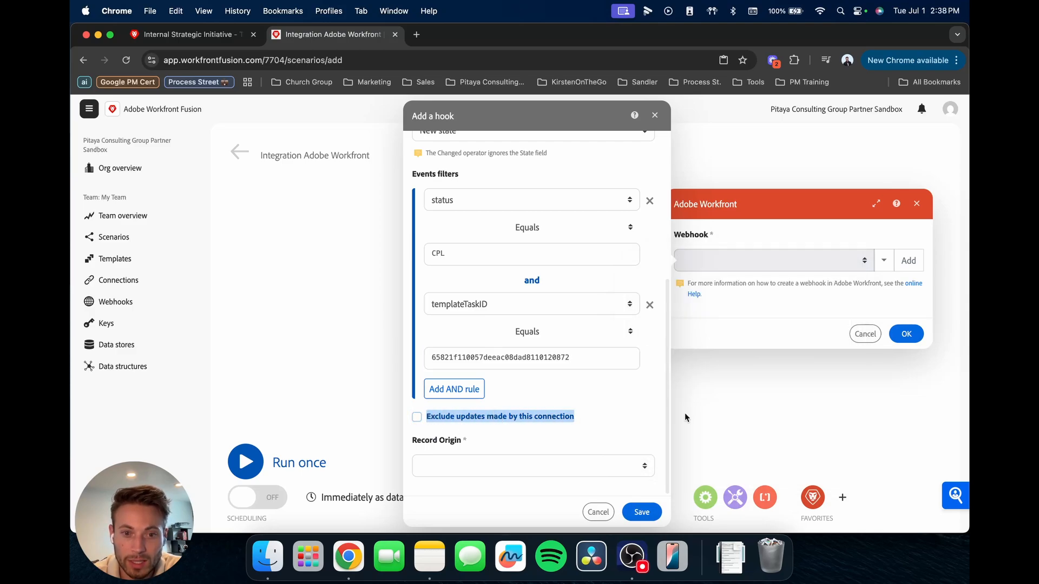
Check which Workfront connection is selected for the webhook
scroll(593, 414, up, 5)
scroll(593, 414, up, 2)
click(501, 242)
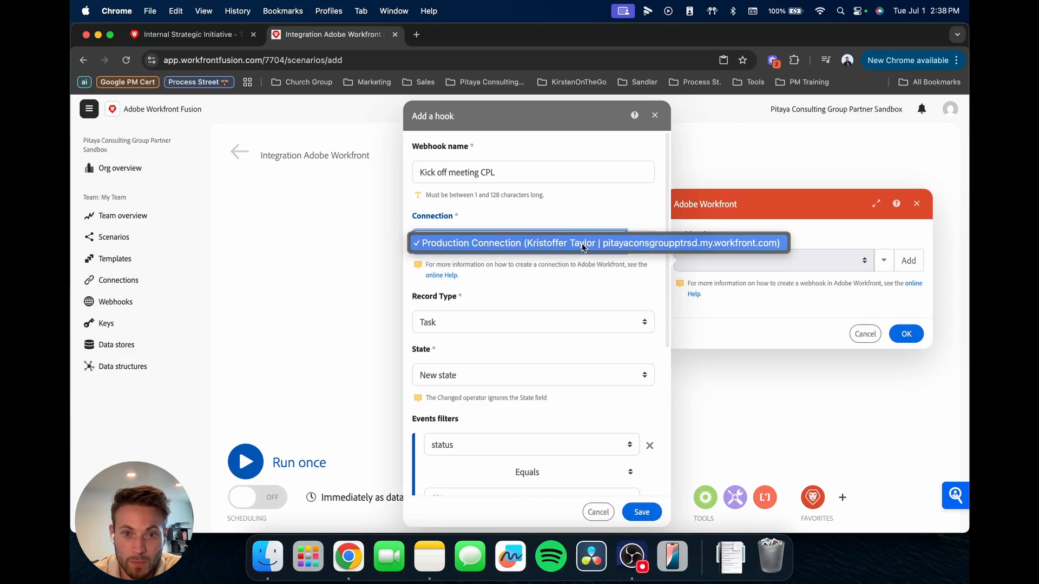
click(521, 273)
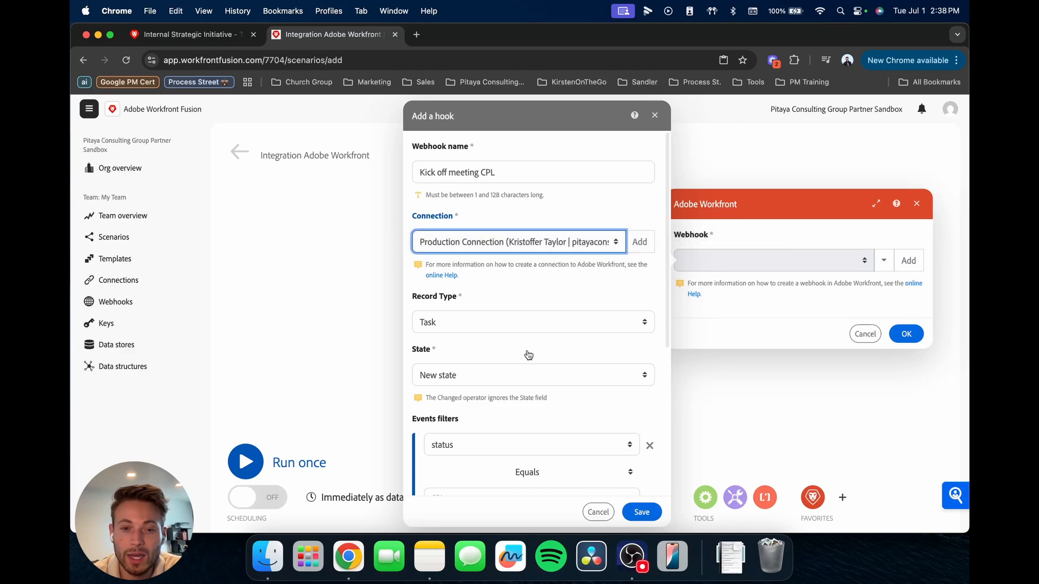
scroll(528, 356, down, 5)
click(584, 429)
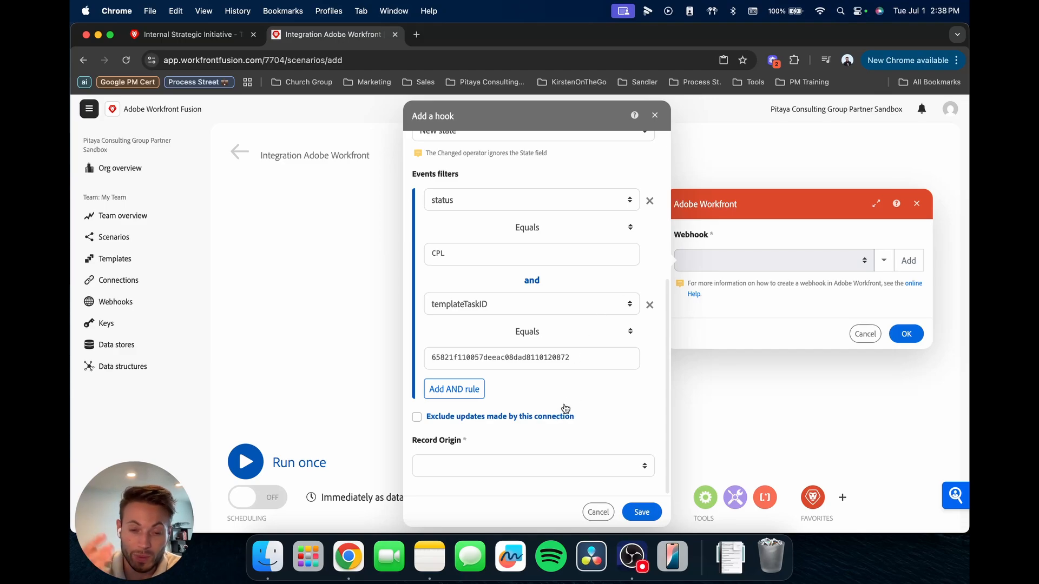
Set the webhook's record origin to New and Updated Records
scroll(564, 422, up, 1)
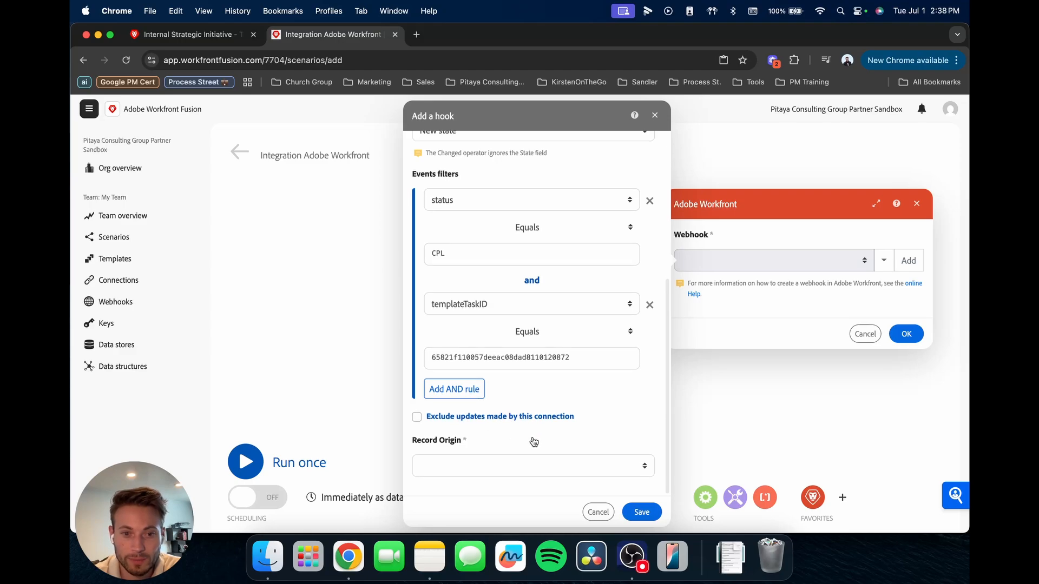
click(503, 467)
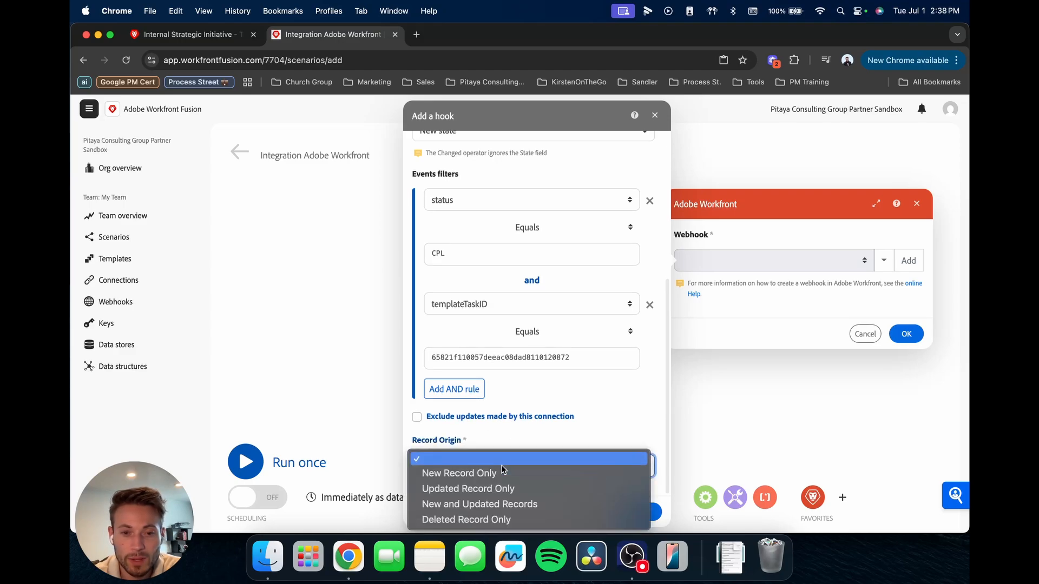
click(486, 505)
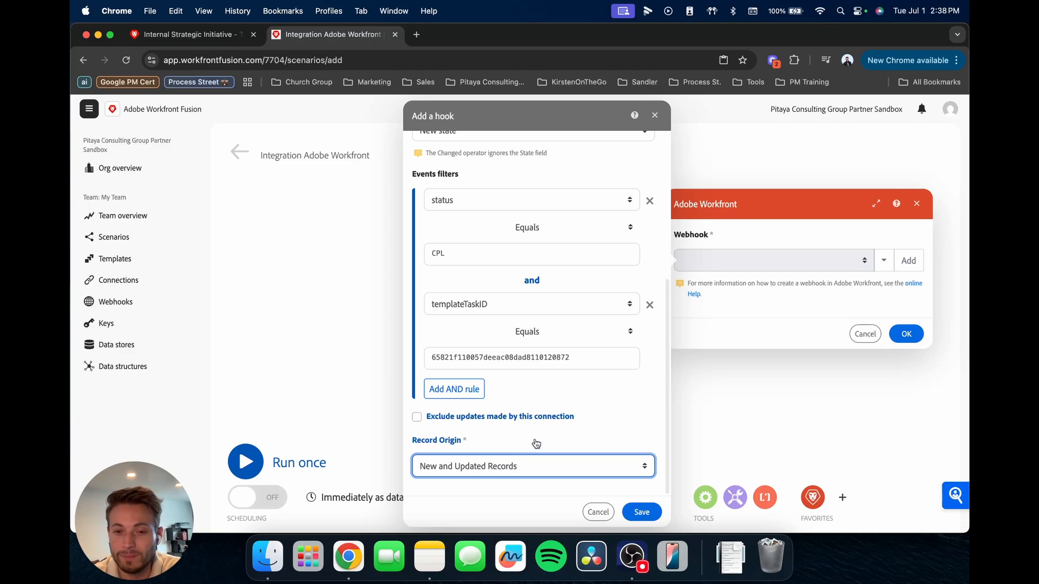
Save the Kick off meeting CPL webhook and confirm the Watch Events module's settings
scroll(585, 437, up, 5)
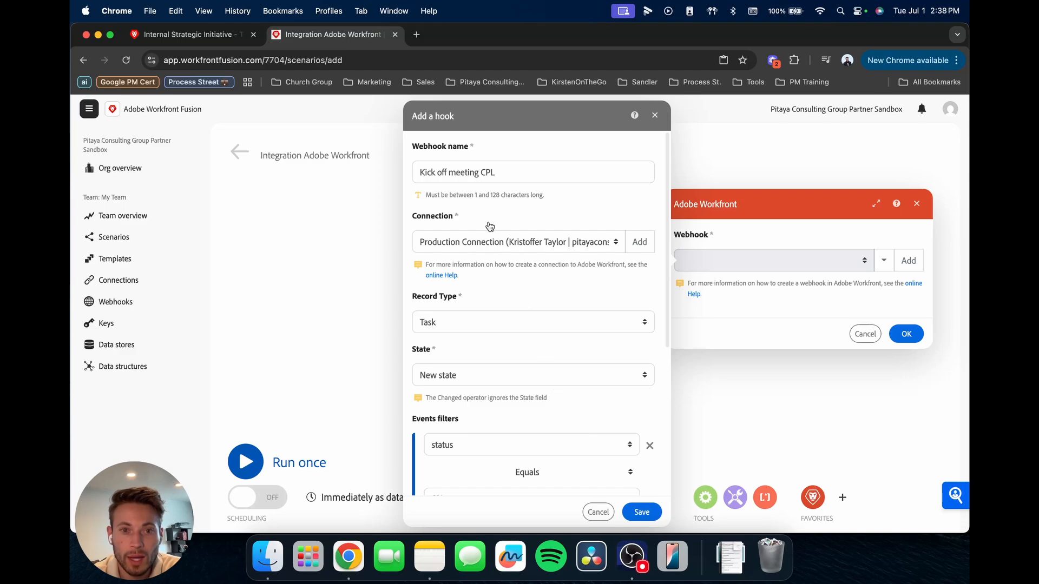
scroll(502, 328, down, 5)
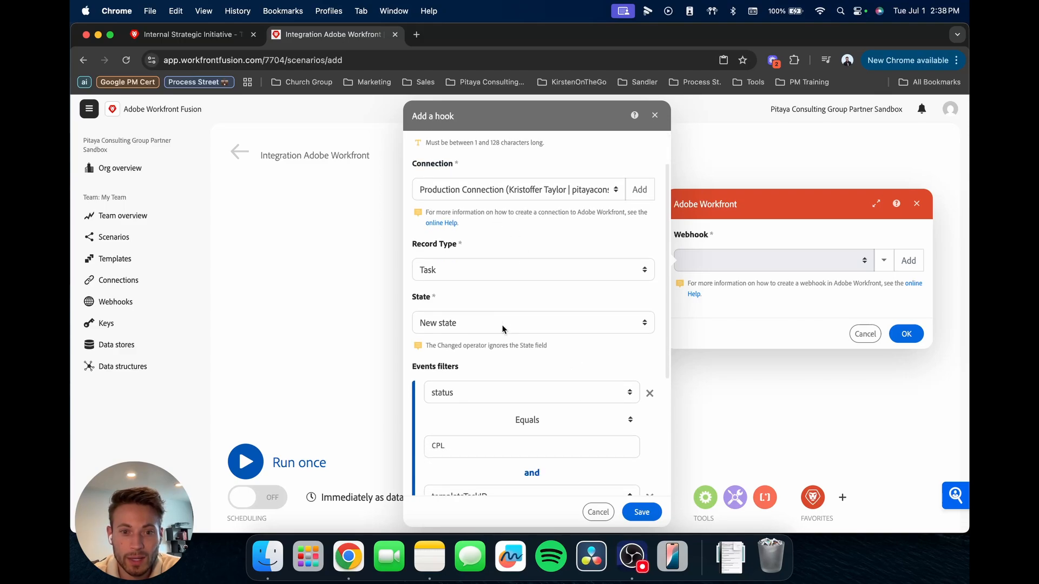
scroll(502, 329, down, 1)
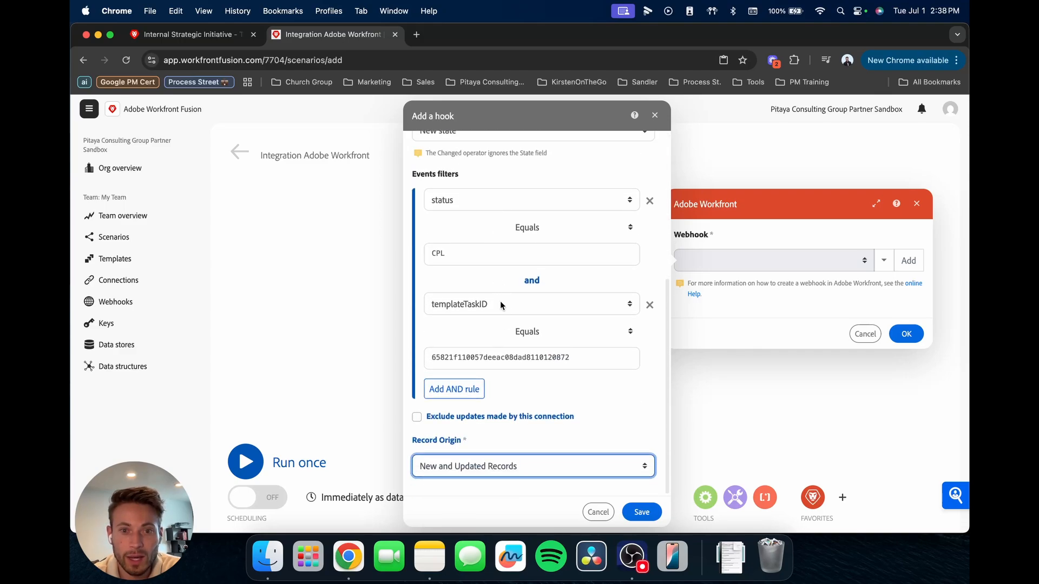
click(641, 511)
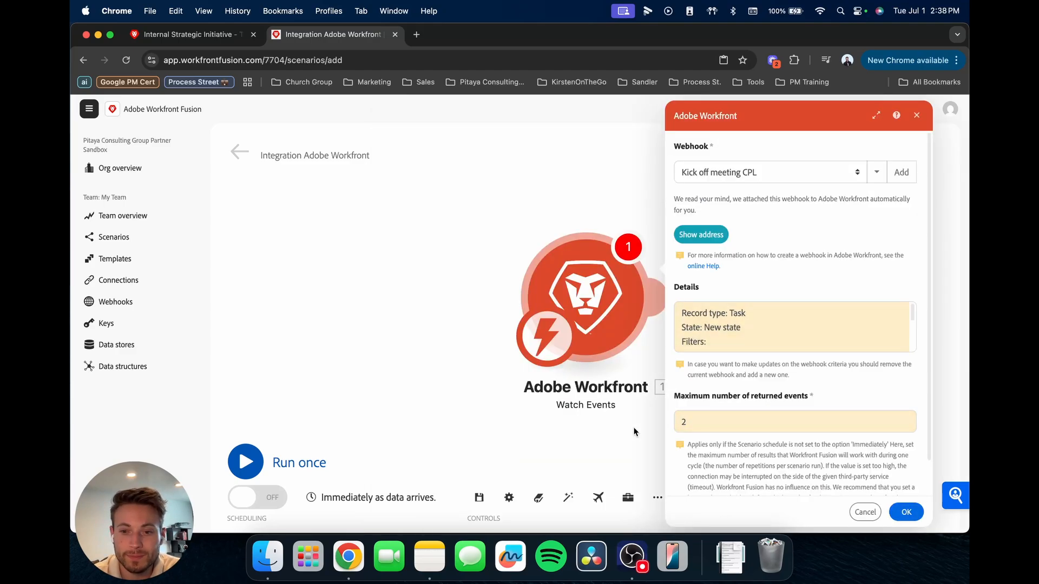
click(906, 510)
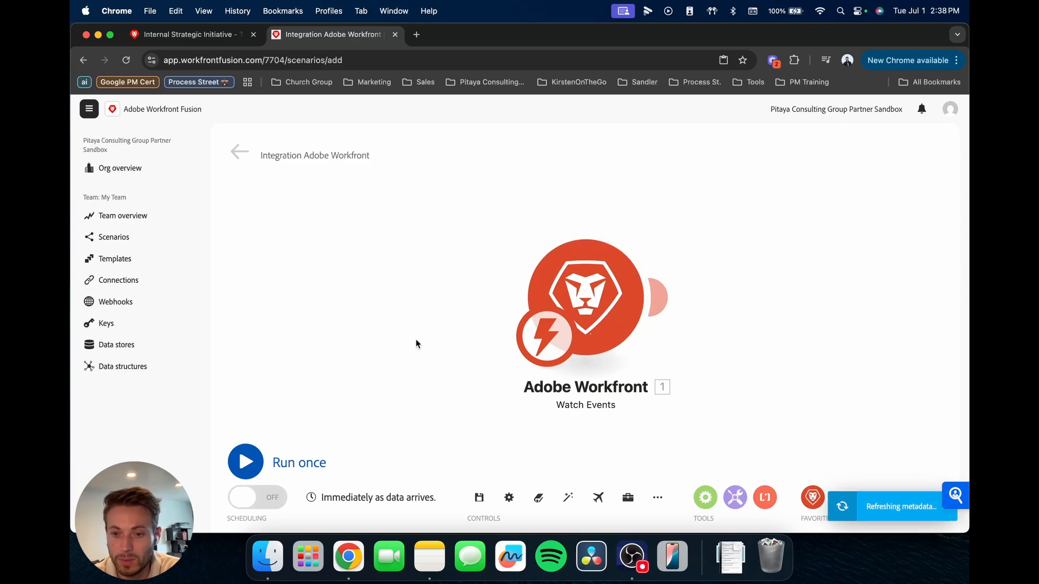
Run the scenario once and set the Kick off meeting task to 100% complete in the Internal Strategic Initiative - Test 3 project
click(255, 470)
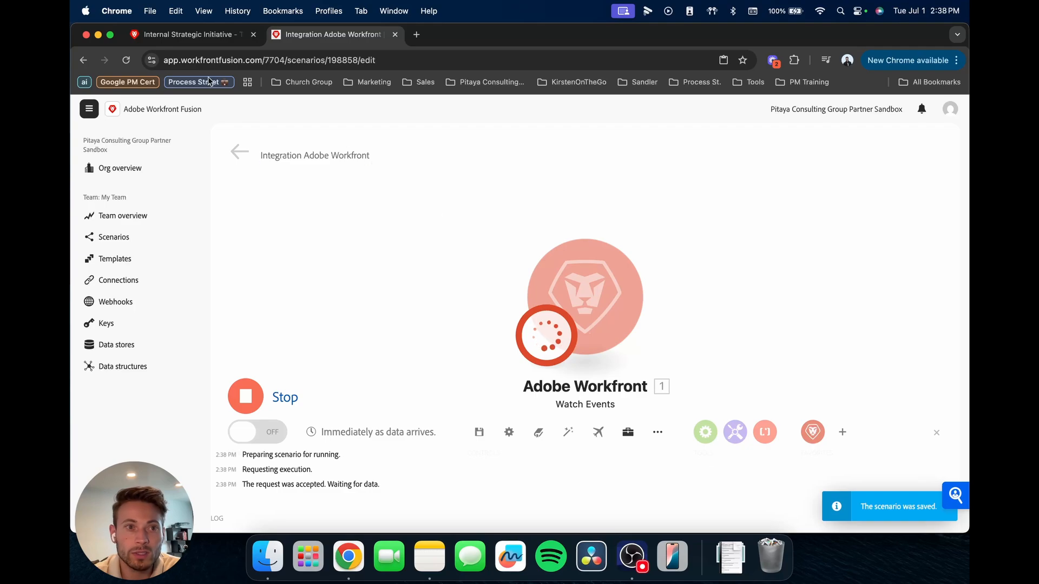
click(177, 36)
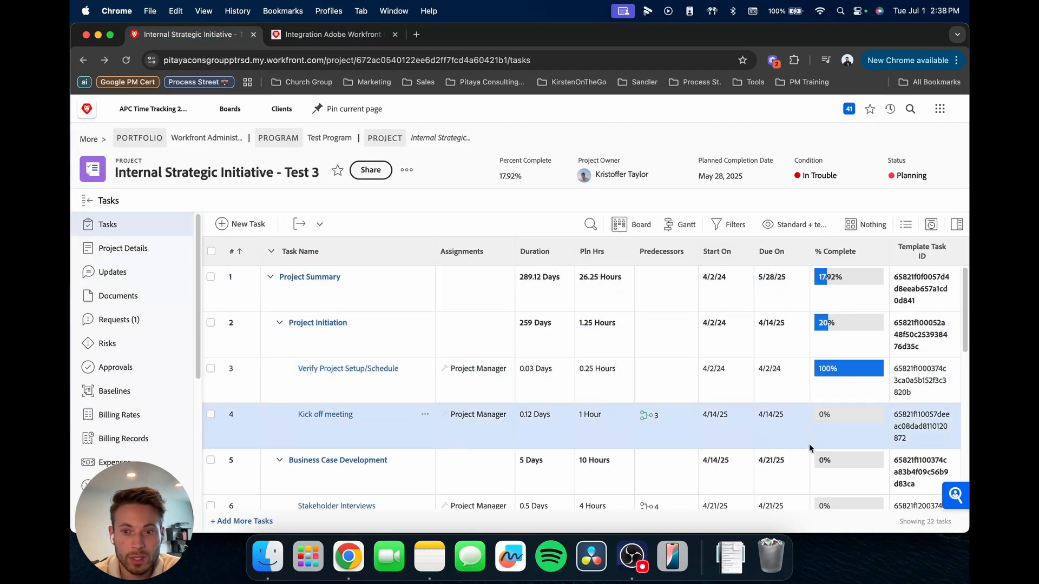
click(836, 421)
click(835, 420)
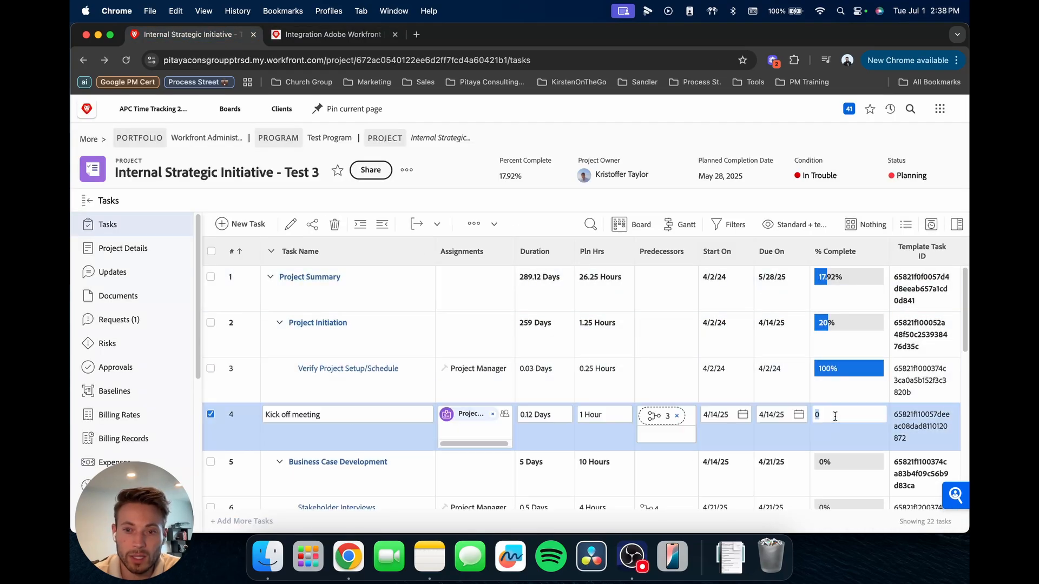
key(Return)
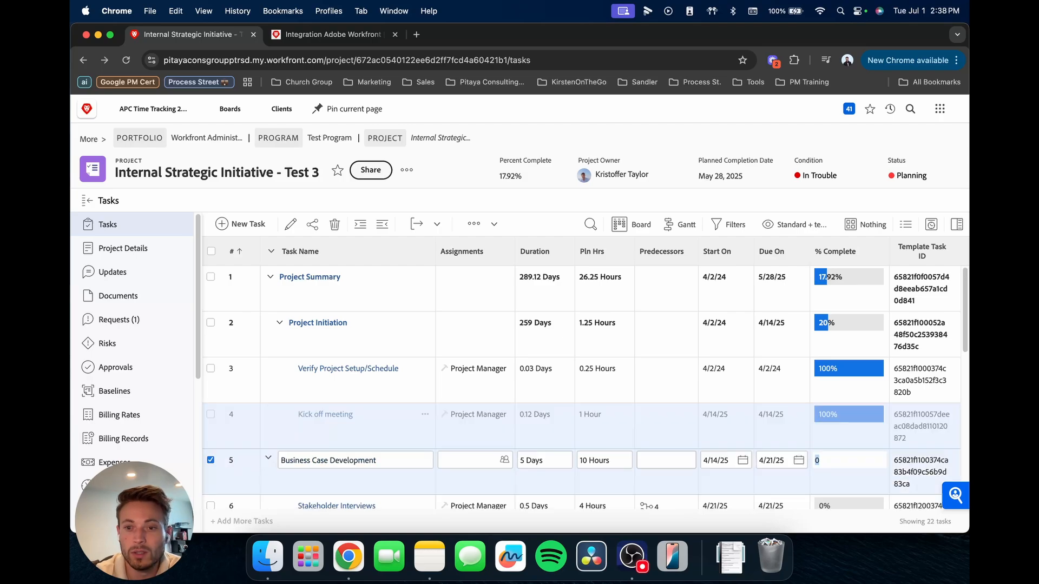
click(786, 521)
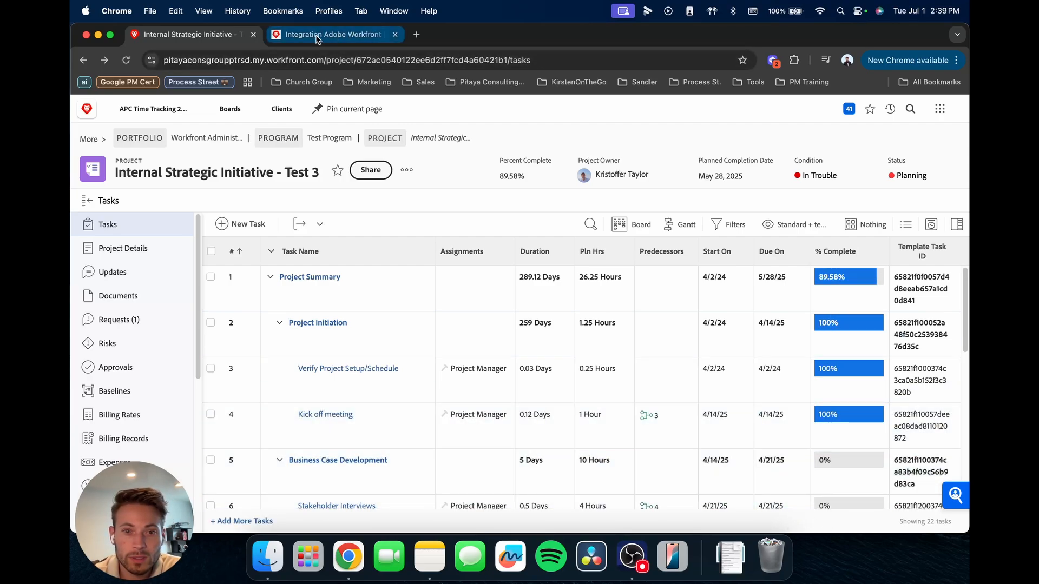
Back in the Fusion scenario, examine the newState fields in the Watch Events module's output bundle
click(318, 36)
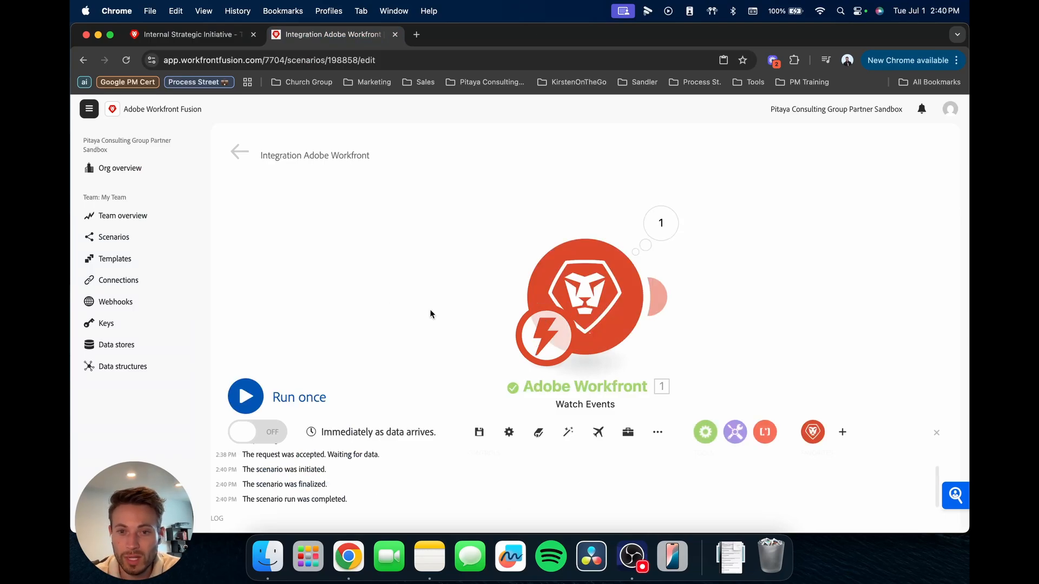
click(671, 224)
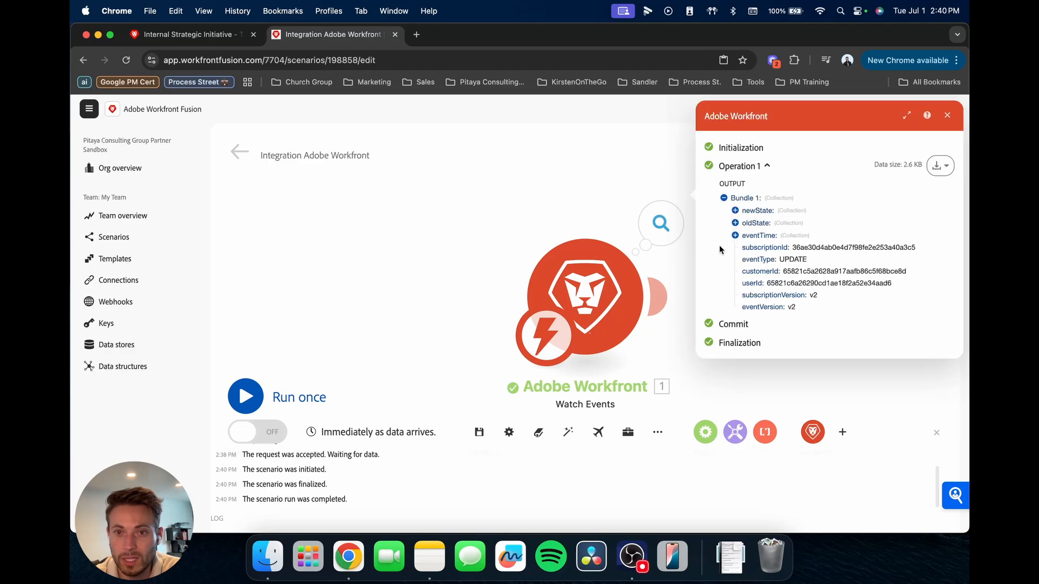
click(758, 210)
scroll(771, 351, down, 5)
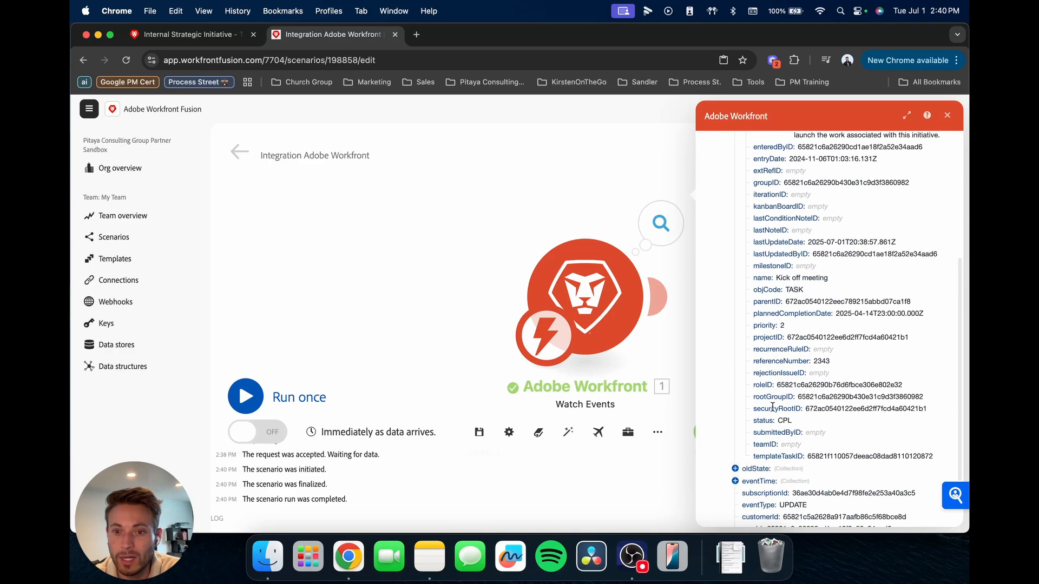
scroll(794, 423, up, 5)
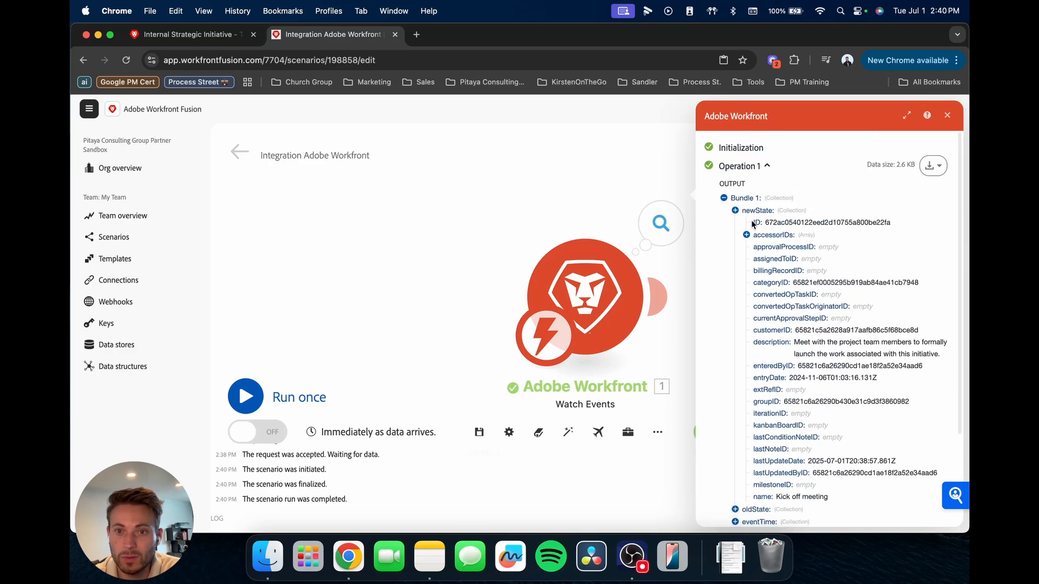
click(758, 211)
click(524, 193)
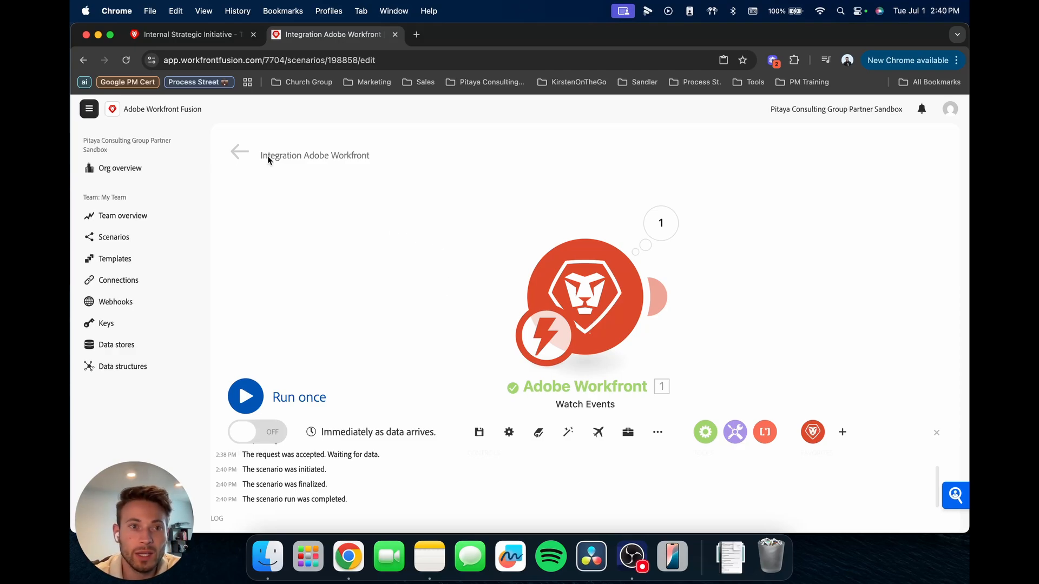
Return to the Workfront project's task list and reset the Kick off meeting task to 0% complete
click(184, 34)
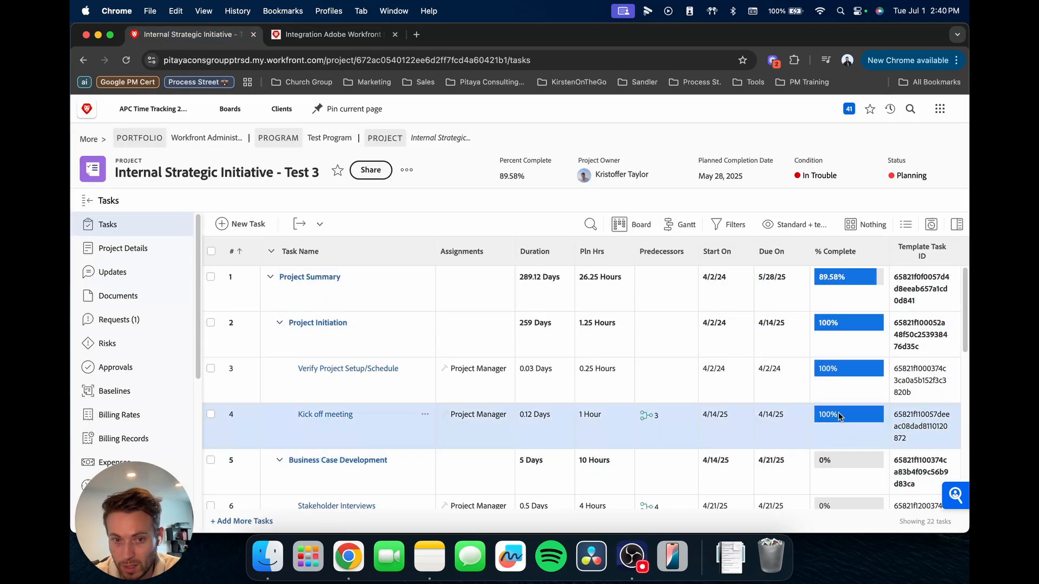
click(839, 413)
text(0)
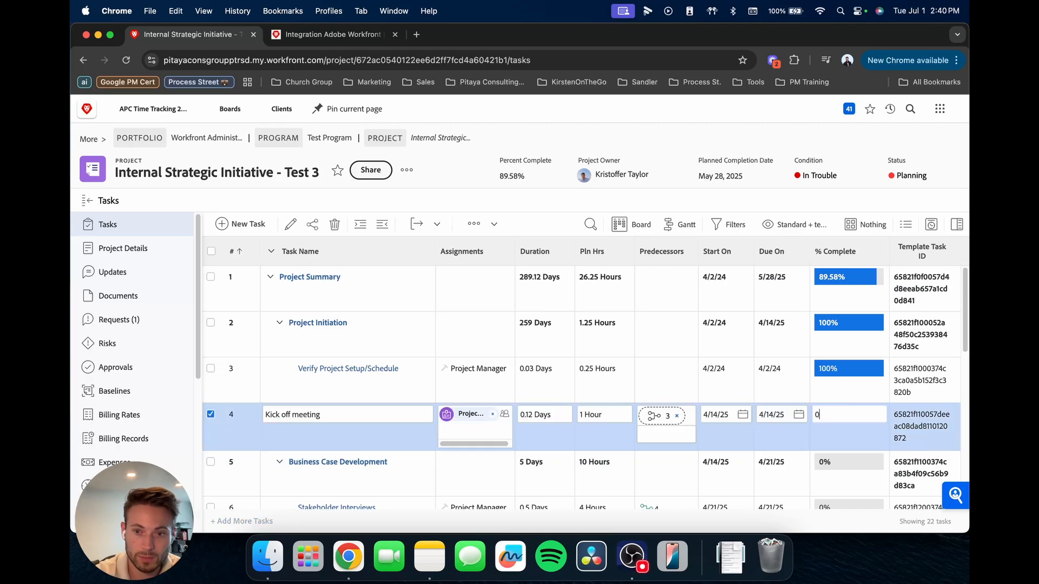
key(Return)
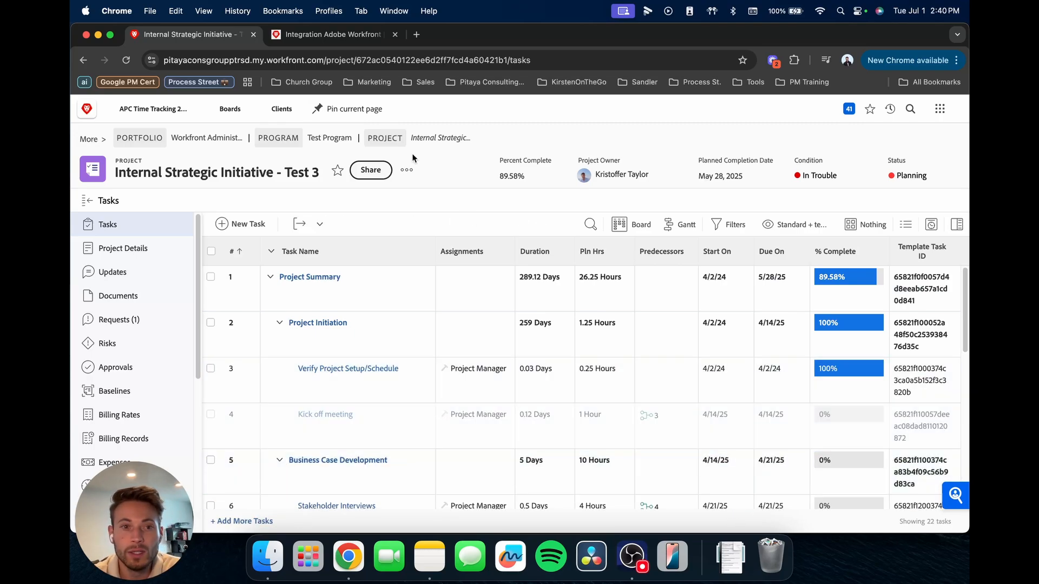
In the Fusion scenario, add an Adobe Workfront Update a record module after Watch Events
click(305, 34)
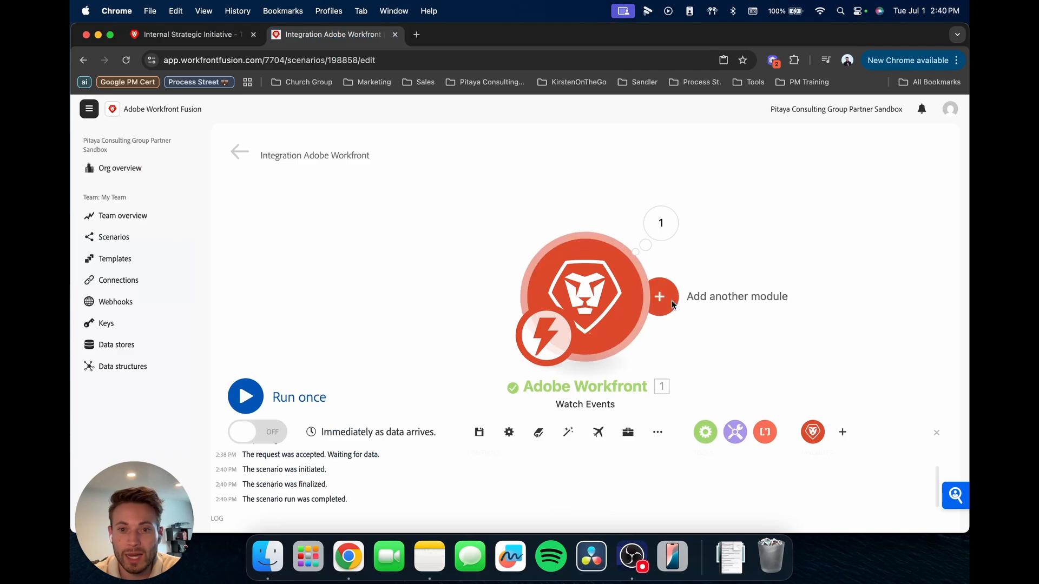
click(671, 300)
click(771, 235)
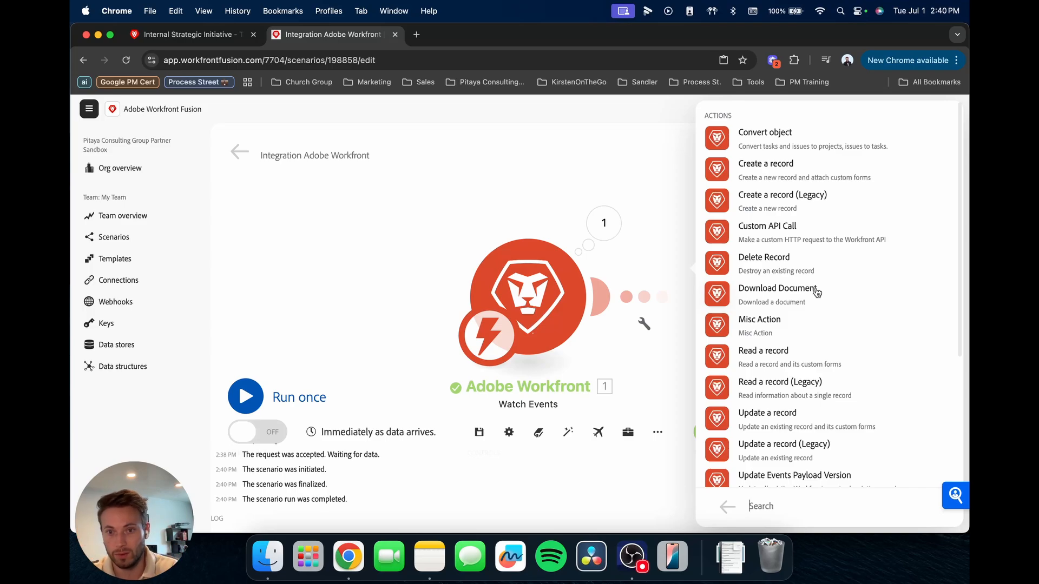
scroll(778, 297, down, 3)
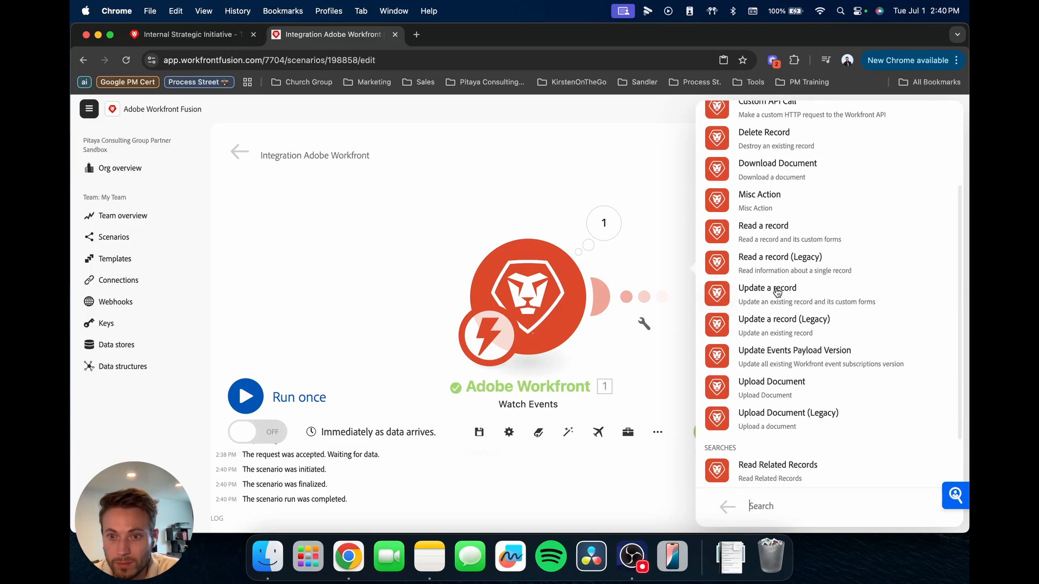
click(777, 292)
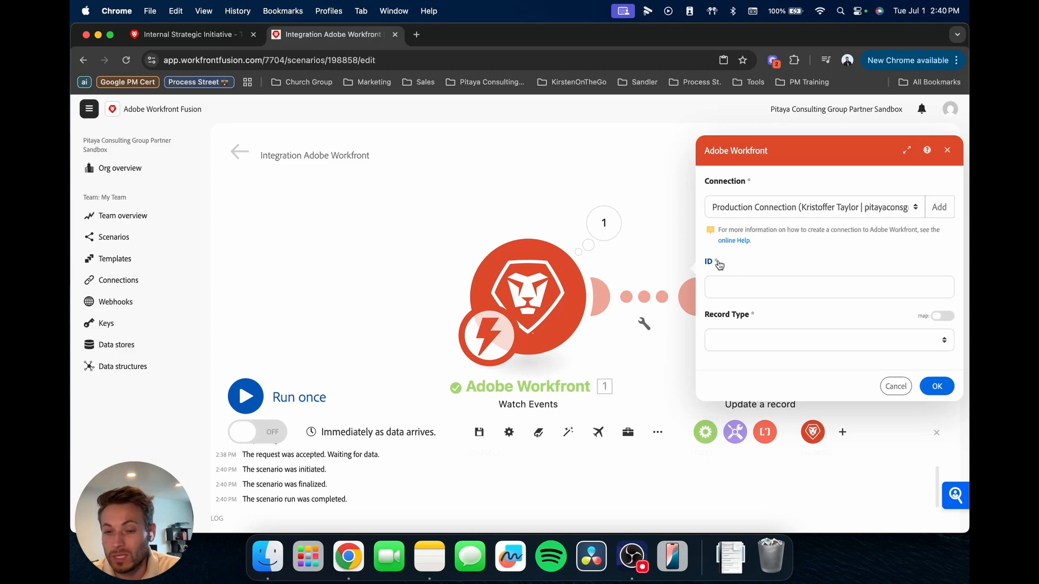
Look through the newState collection in the Watch Events output bundle for the field that holds the project's ID
click(604, 223)
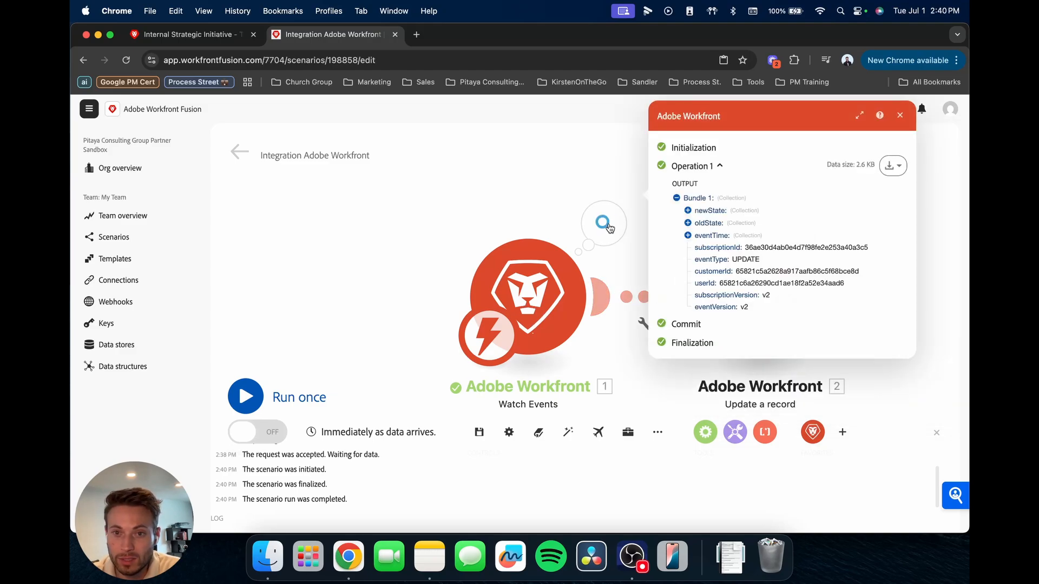
click(713, 212)
scroll(732, 249, down, 3)
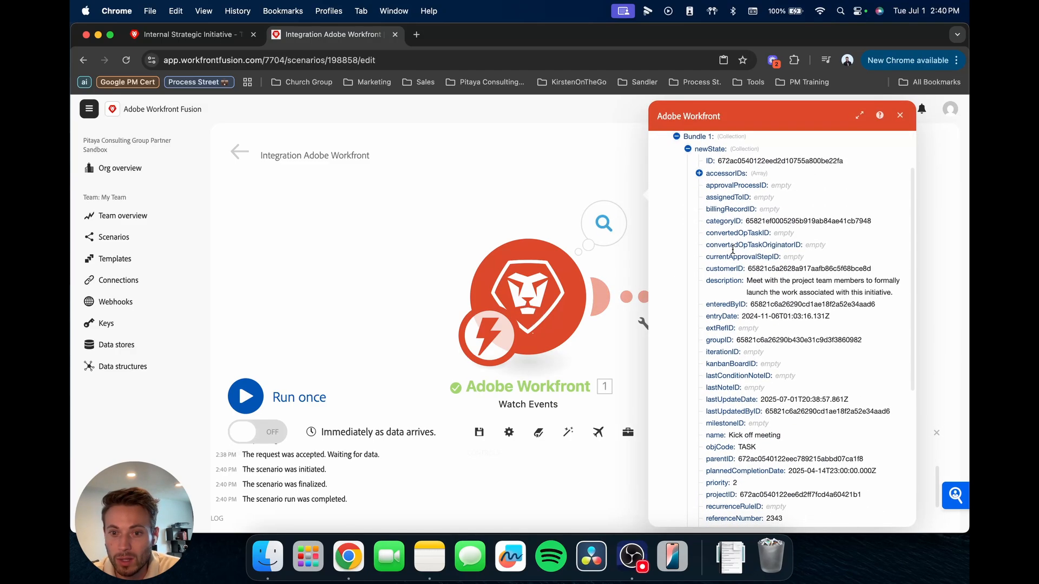
scroll(733, 249, down, 3)
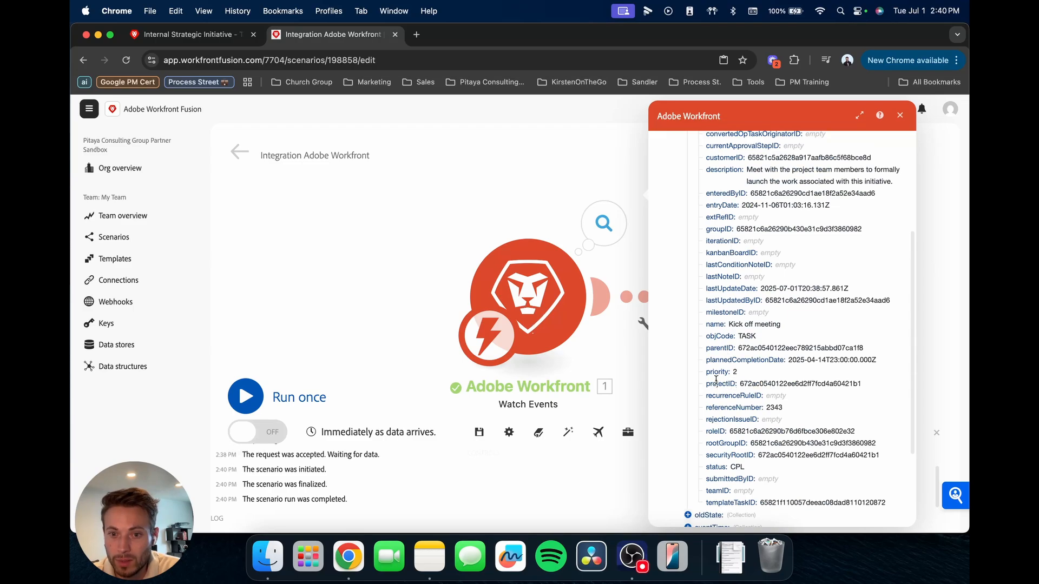
click(899, 116)
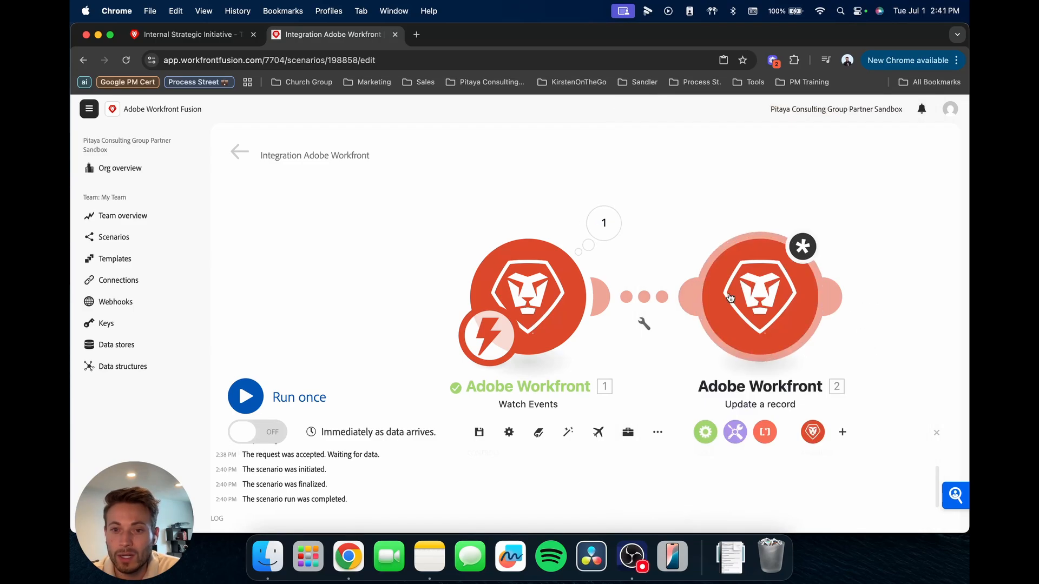
In the Update a record module, map the ID to newState: projectID and set the record type to Project
click(718, 304)
click(734, 280)
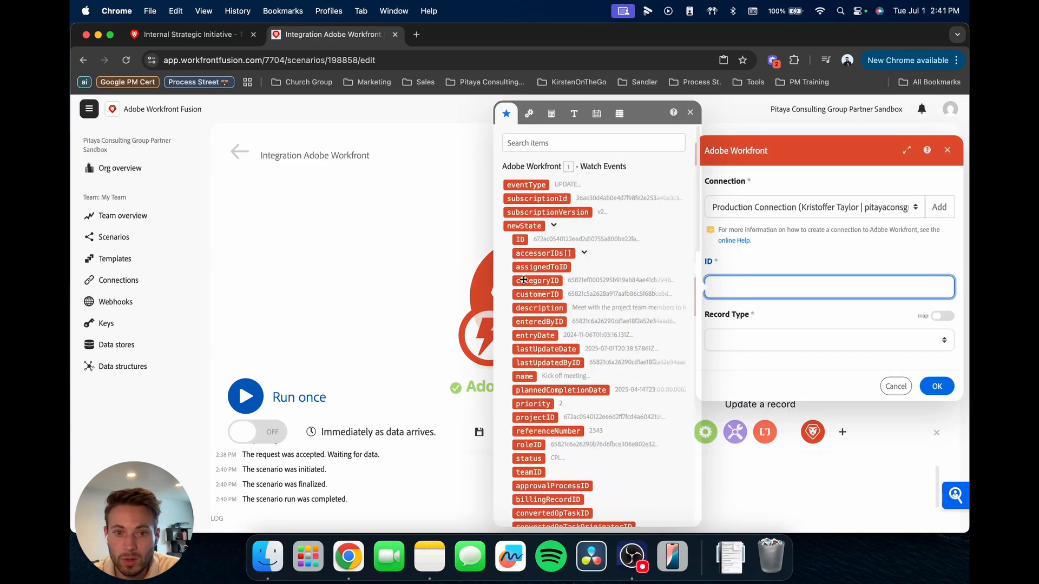
drag(538, 417, 768, 286)
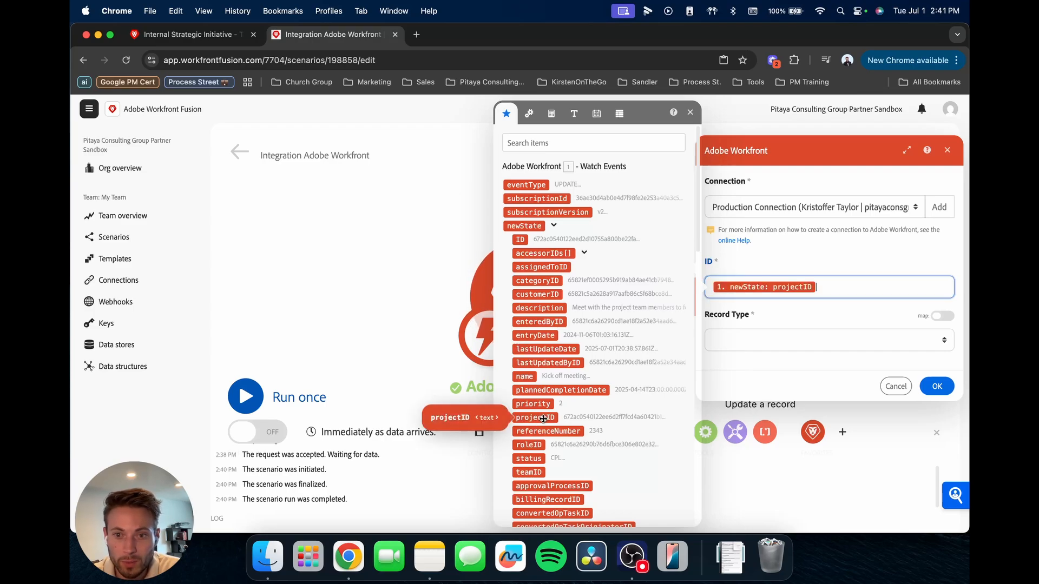
click(752, 340)
scroll(755, 404, down, 8)
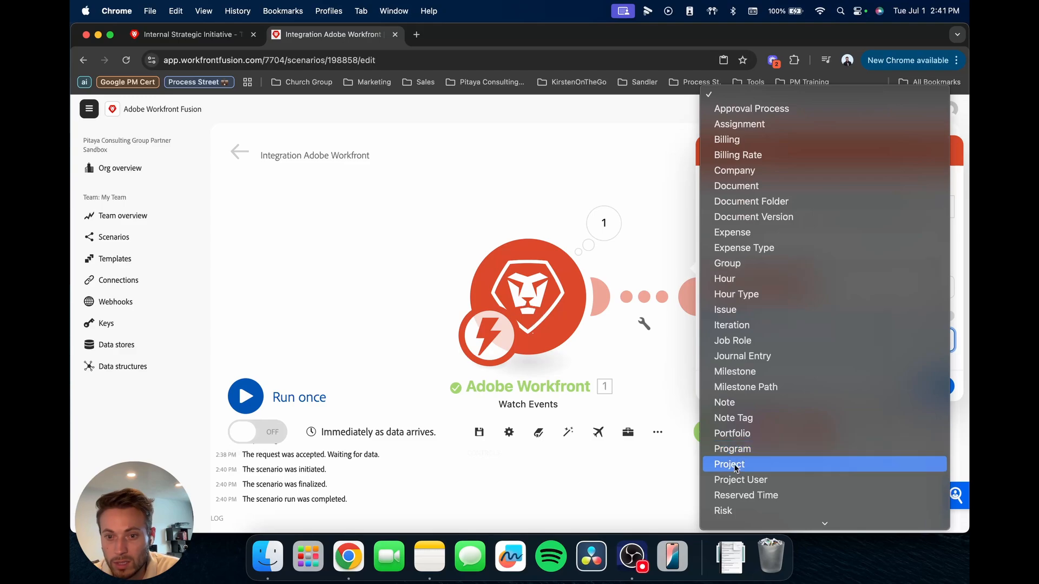
click(758, 464)
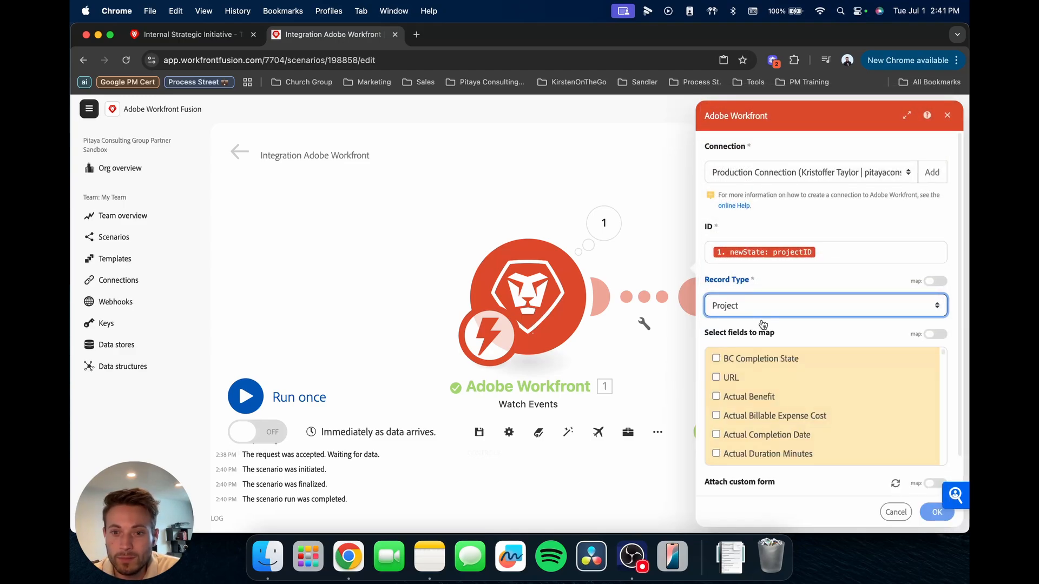
Select the Status field to map in the Update a record module, set it to Current and save the module settings
scroll(711, 327, down, 3)
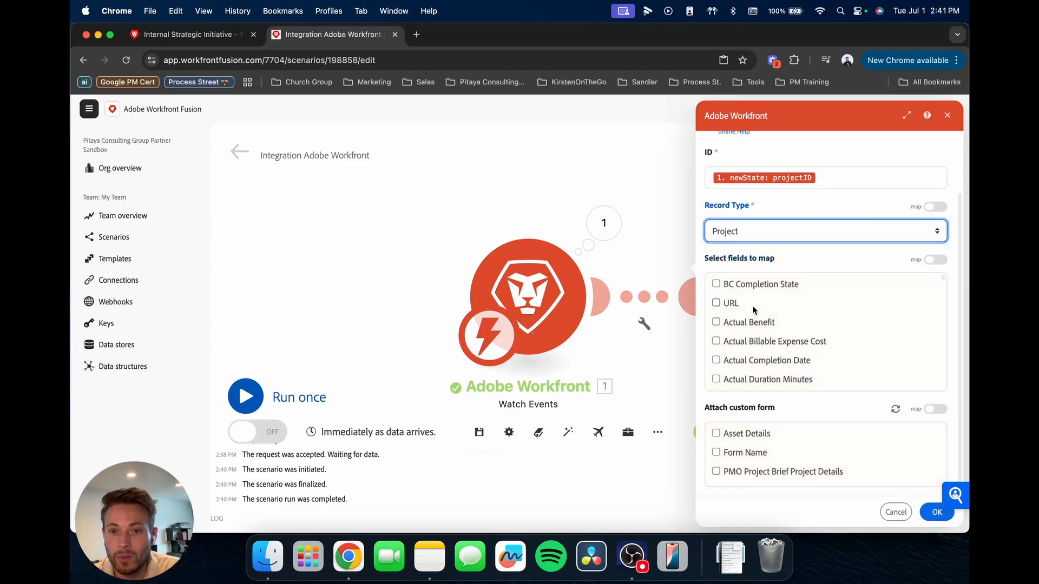
scroll(750, 344, down, 3)
scroll(750, 344, down, 10)
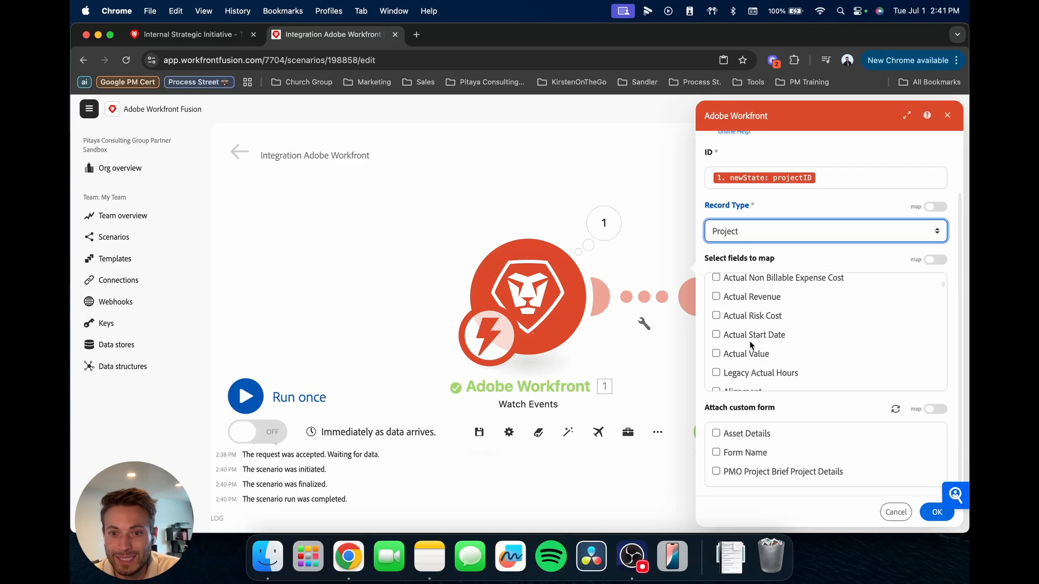
scroll(751, 345, down, 20)
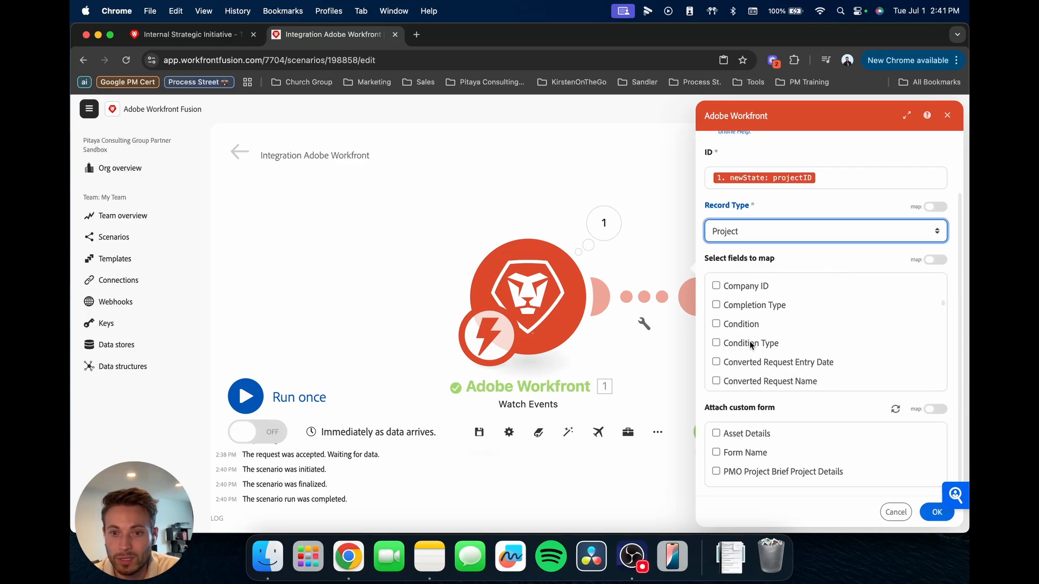
scroll(749, 341, down, 10)
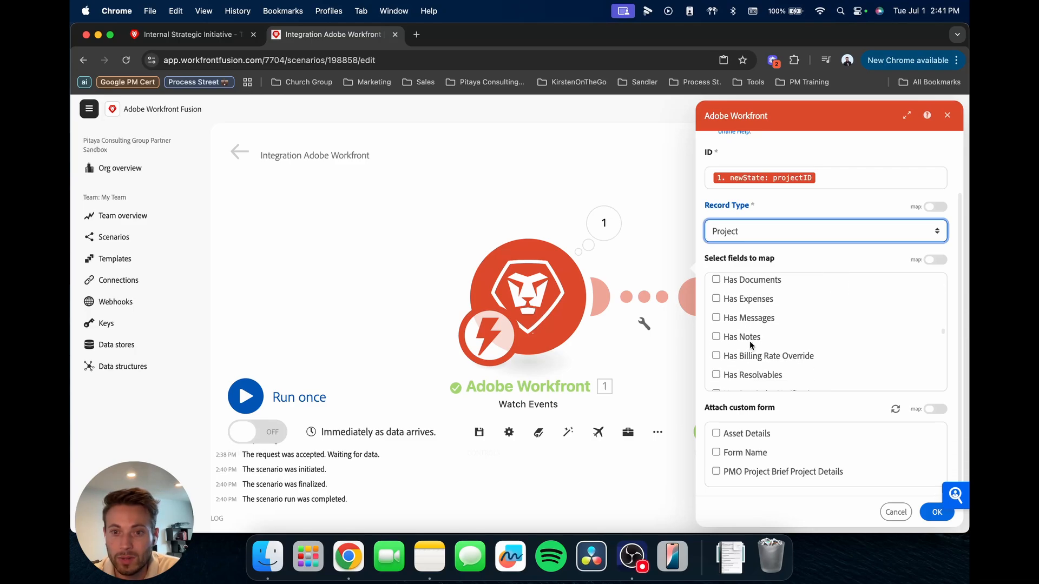
scroll(748, 341, down, 10)
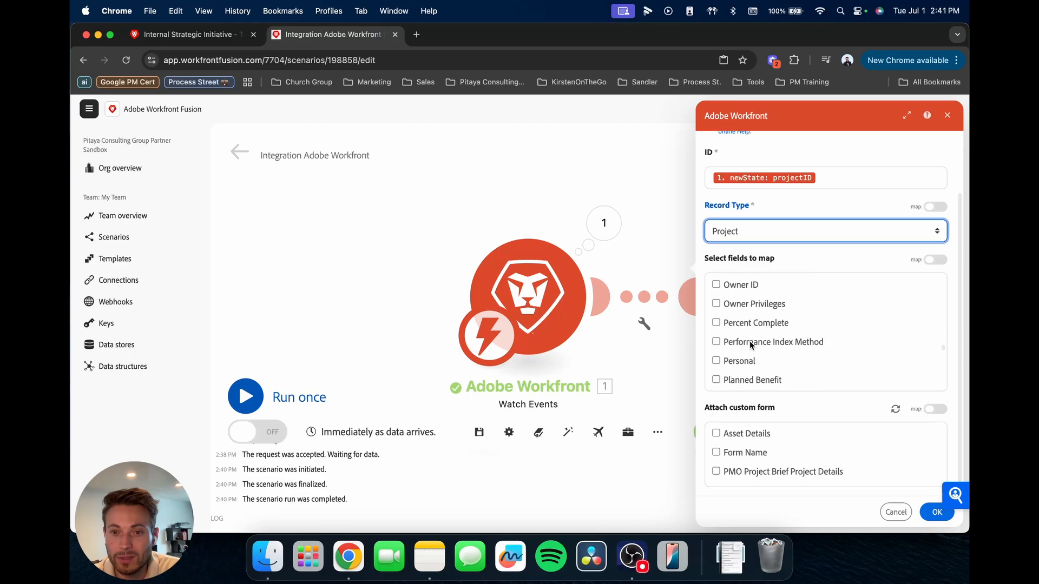
scroll(749, 341, down, 10)
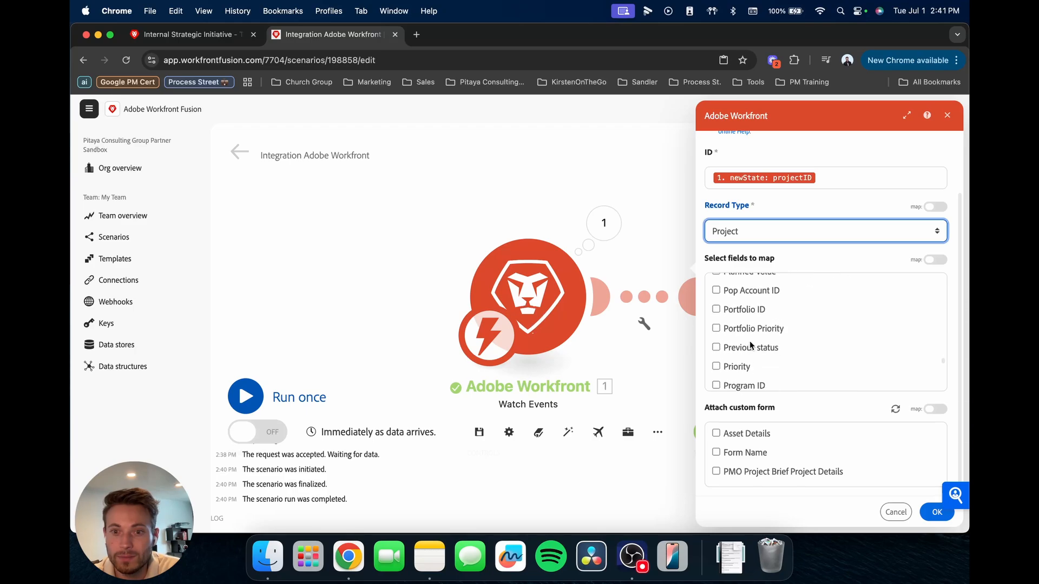
scroll(750, 344, down, 10)
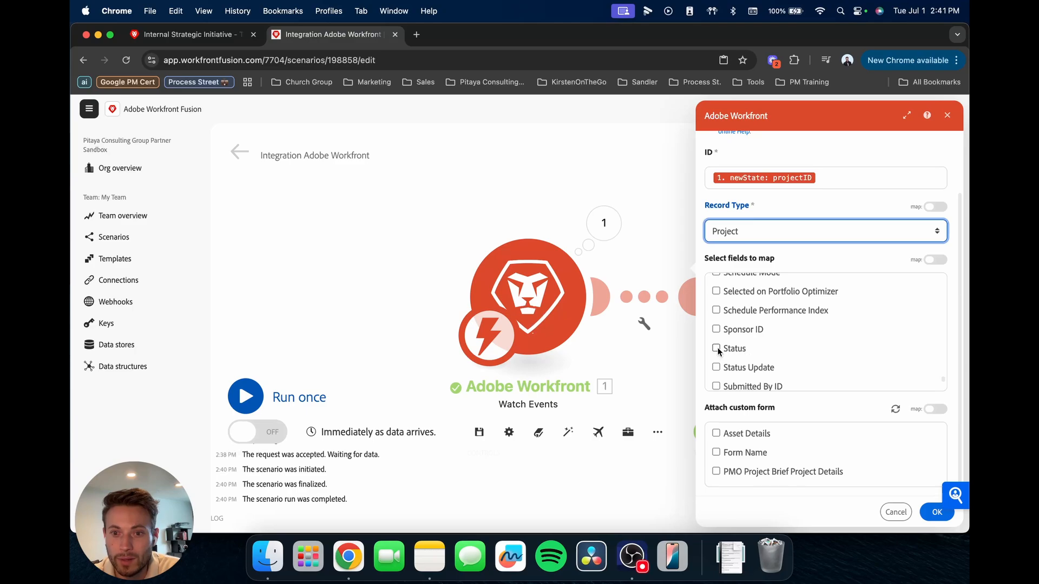
click(717, 349)
scroll(761, 410, down, 2)
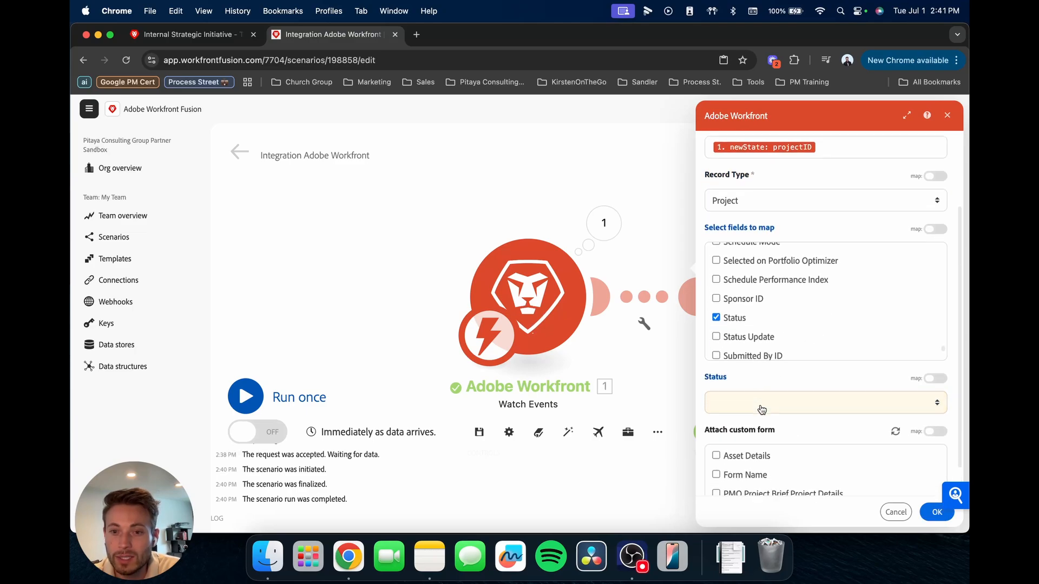
click(779, 372)
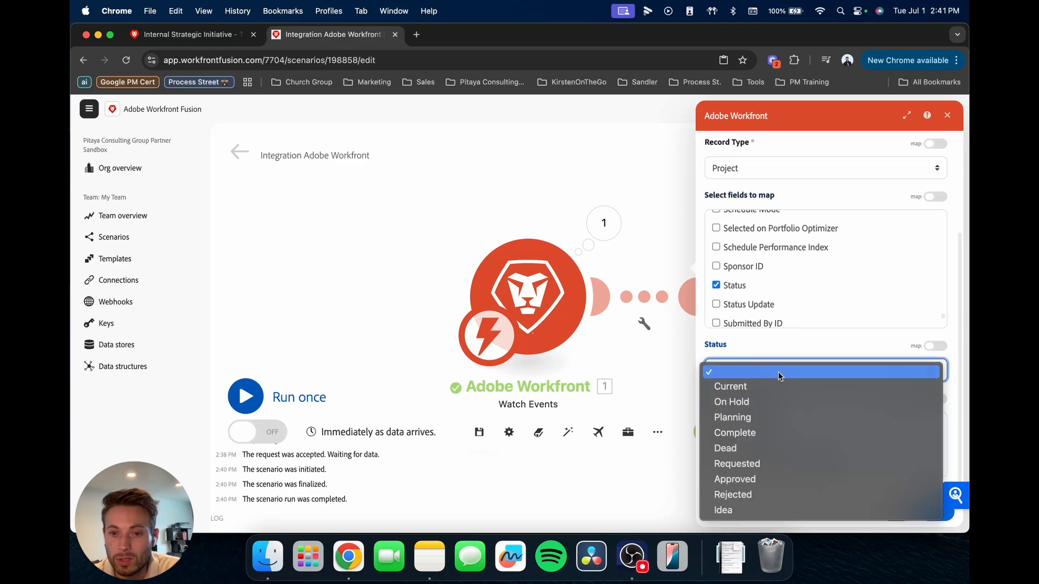
click(745, 385)
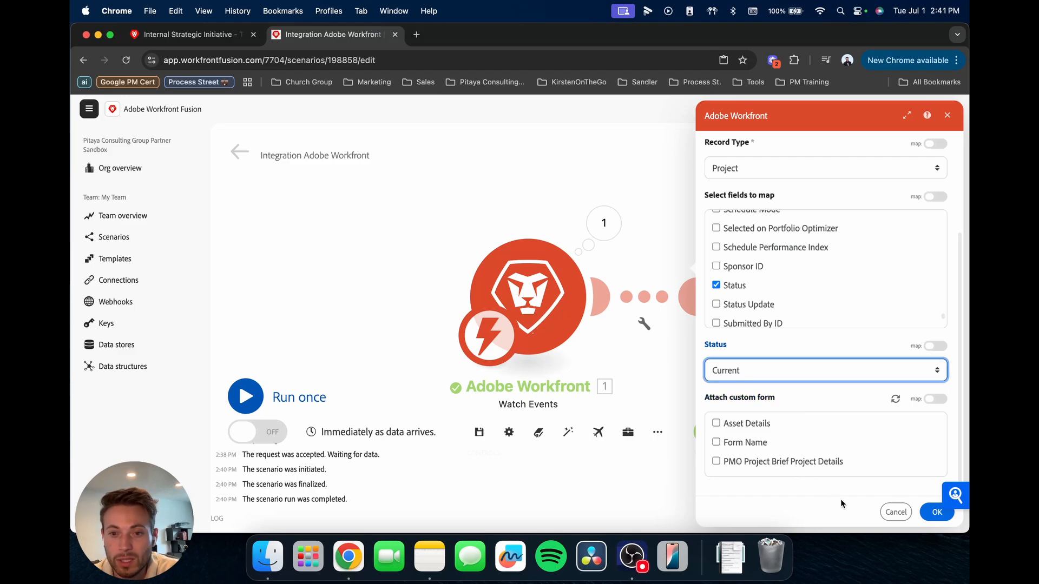
click(936, 512)
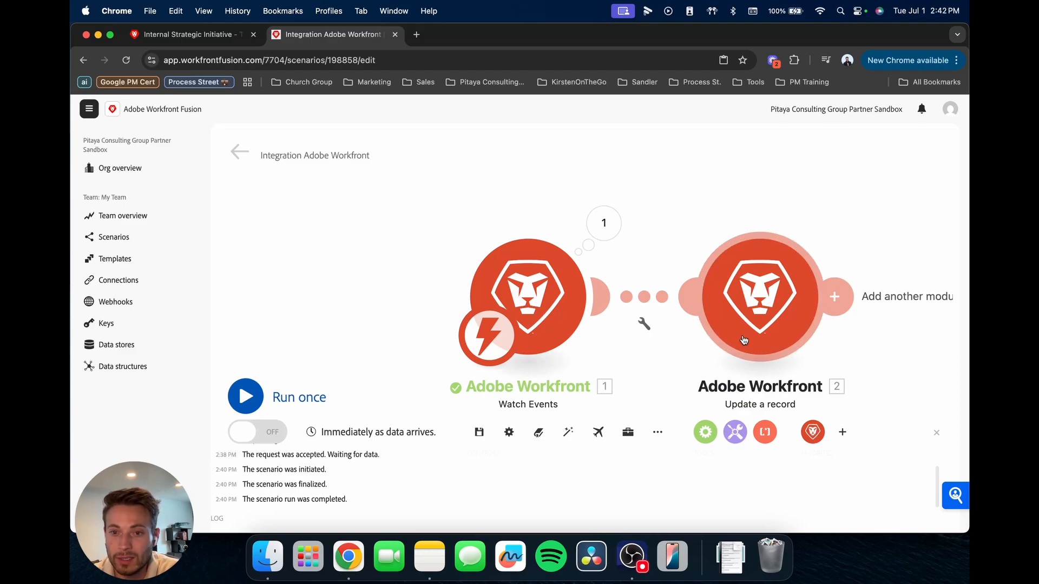
Rename the Watch Events module "Kick off meeting CPL"
right_click(549, 319)
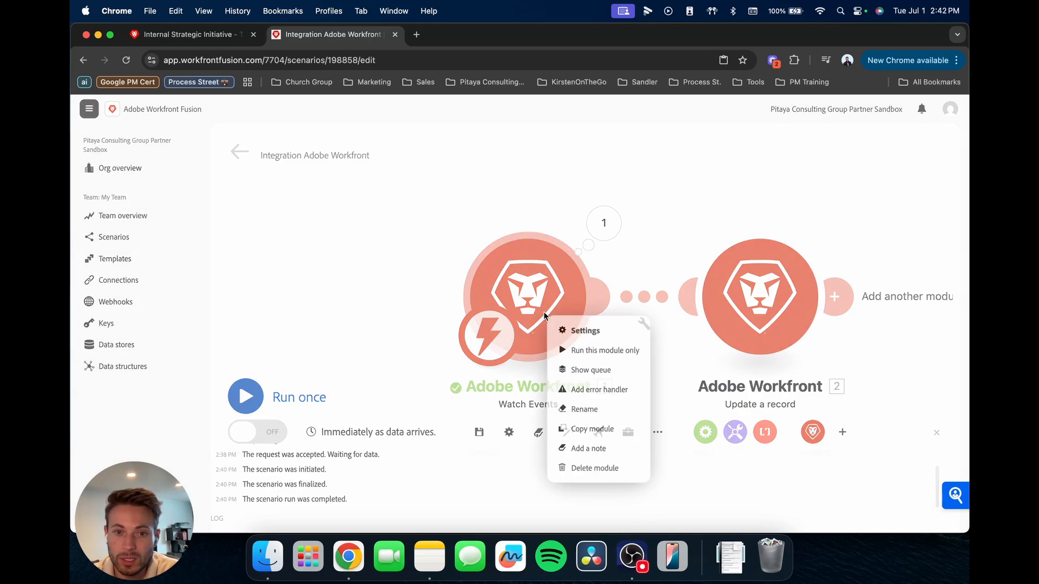
click(584, 408)
text(K)
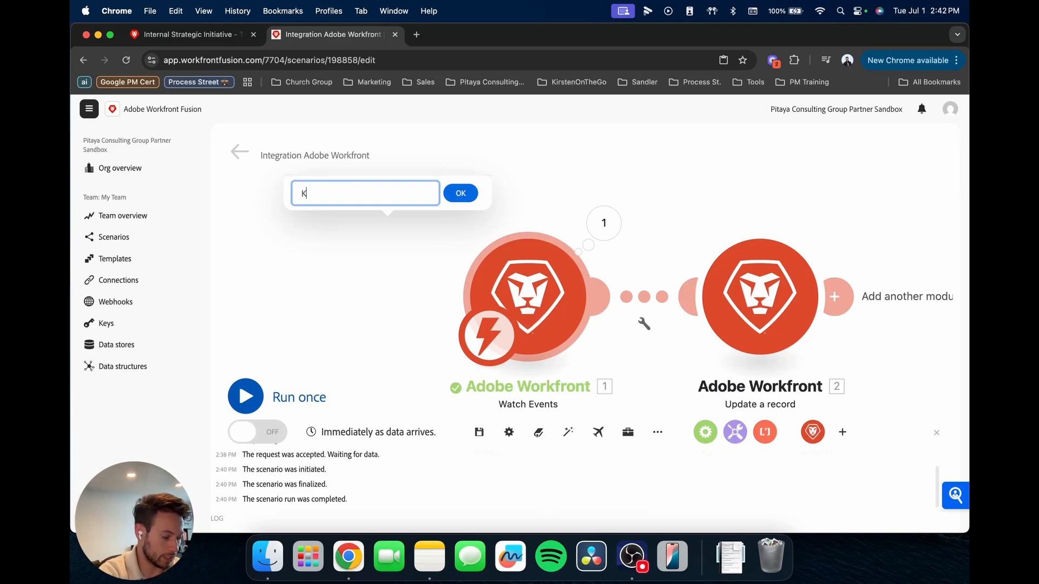
text(ick off meeting CPL)
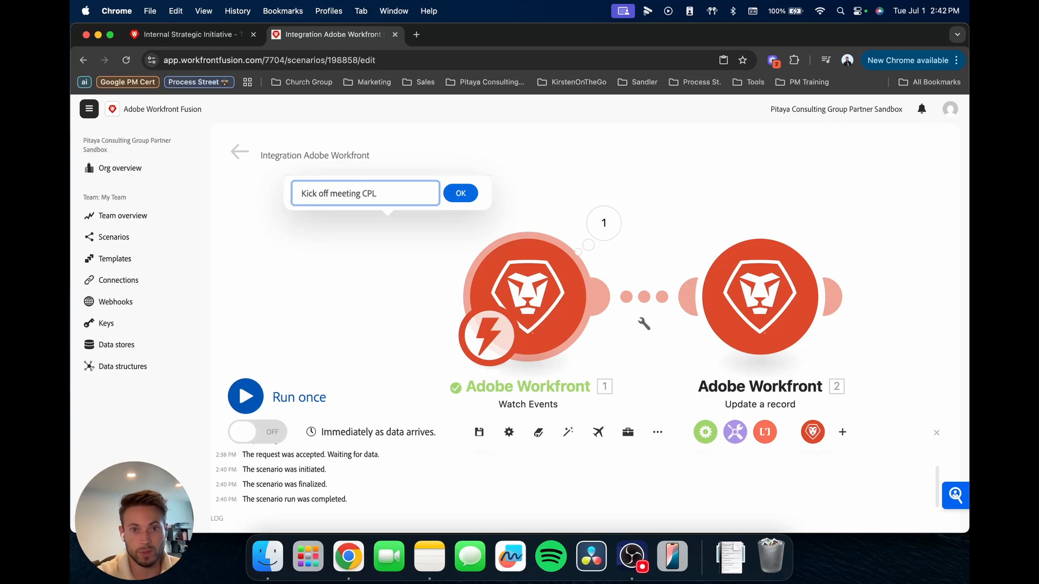
click(460, 193)
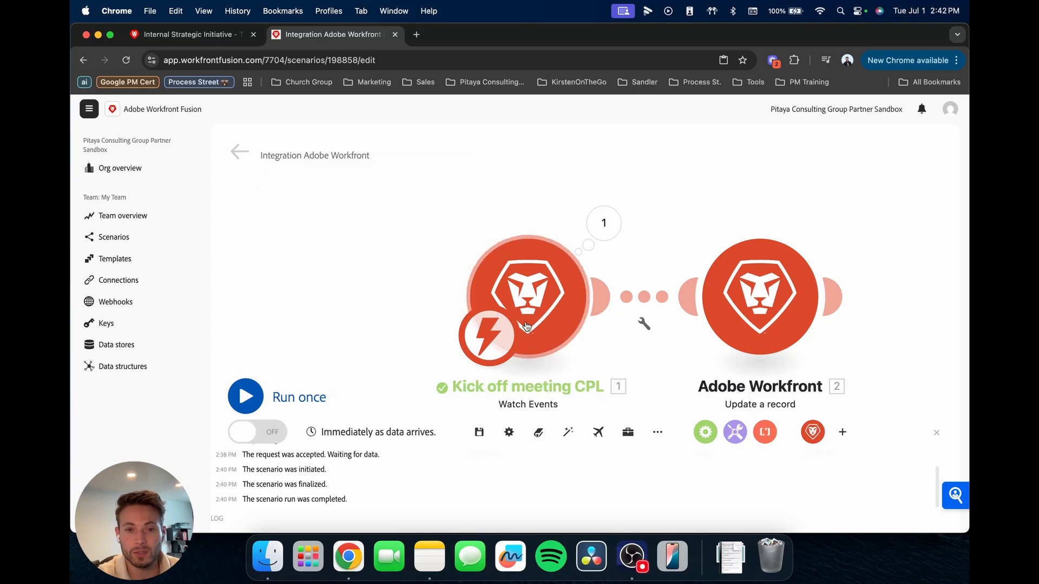
Rename the Update a record module "Update Prj Status"
right_click(767, 312)
click(824, 385)
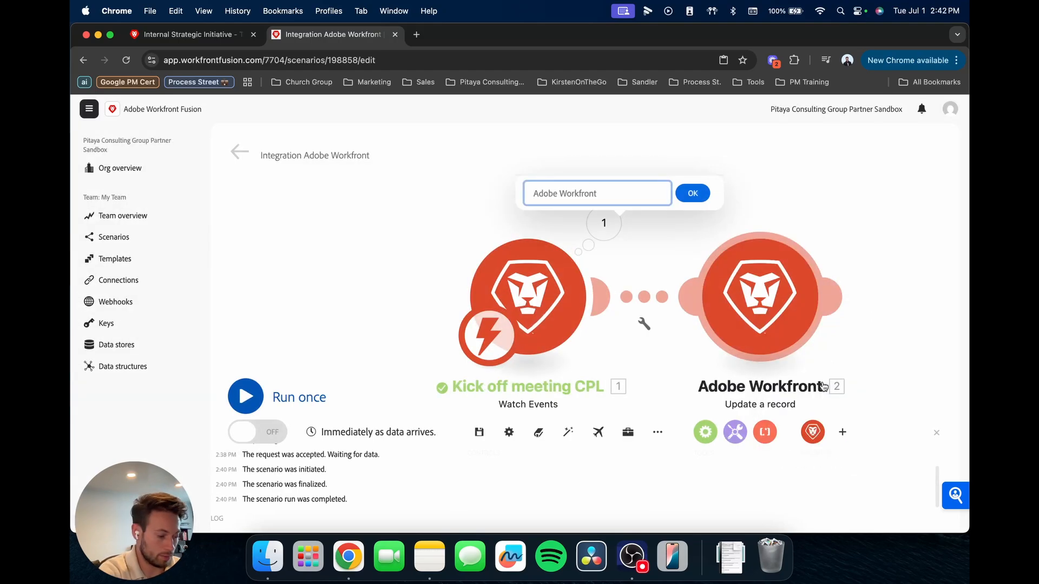
text(Update)
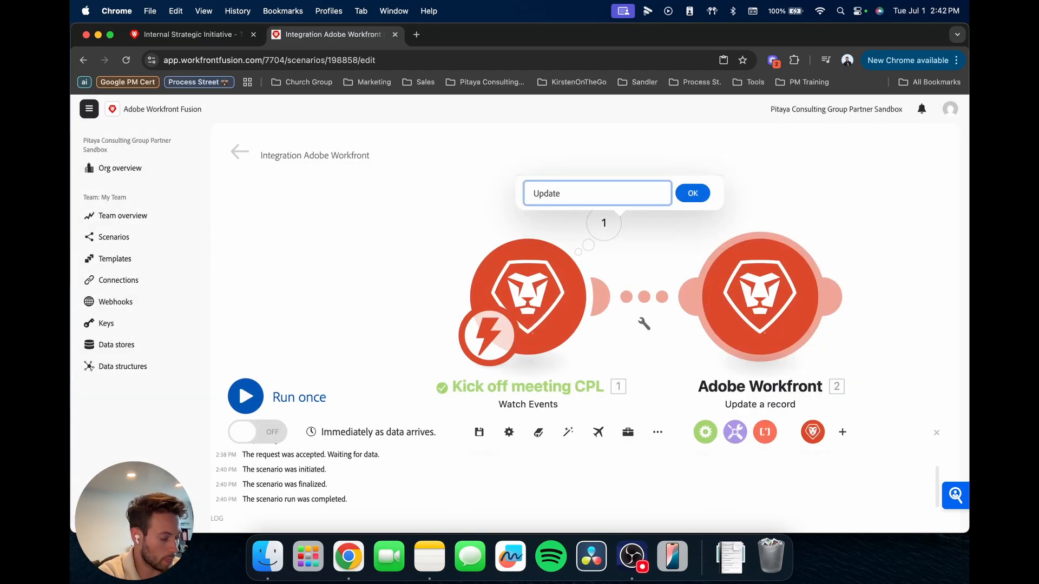
text( Prj Status)
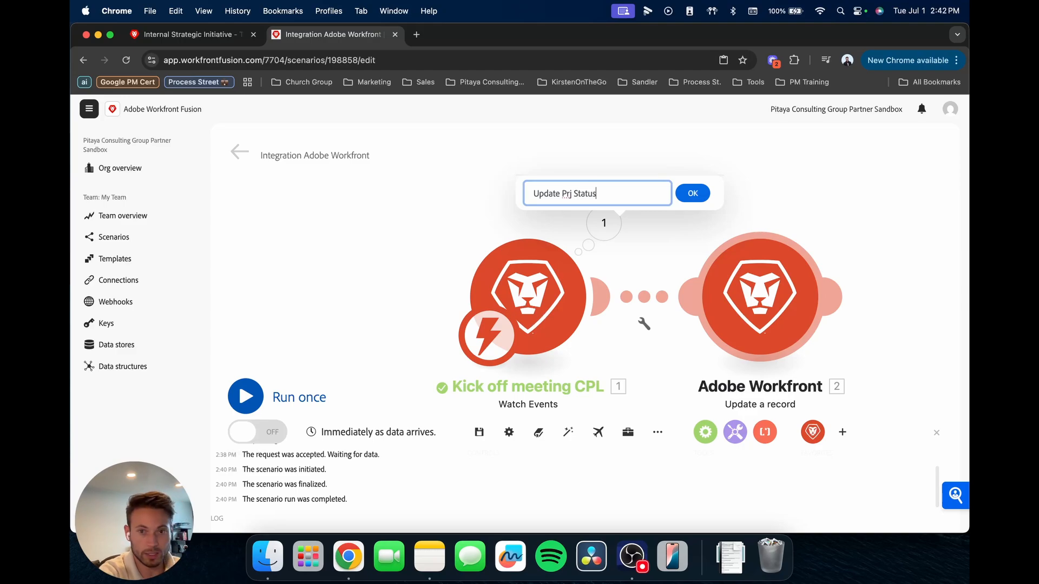
click(688, 194)
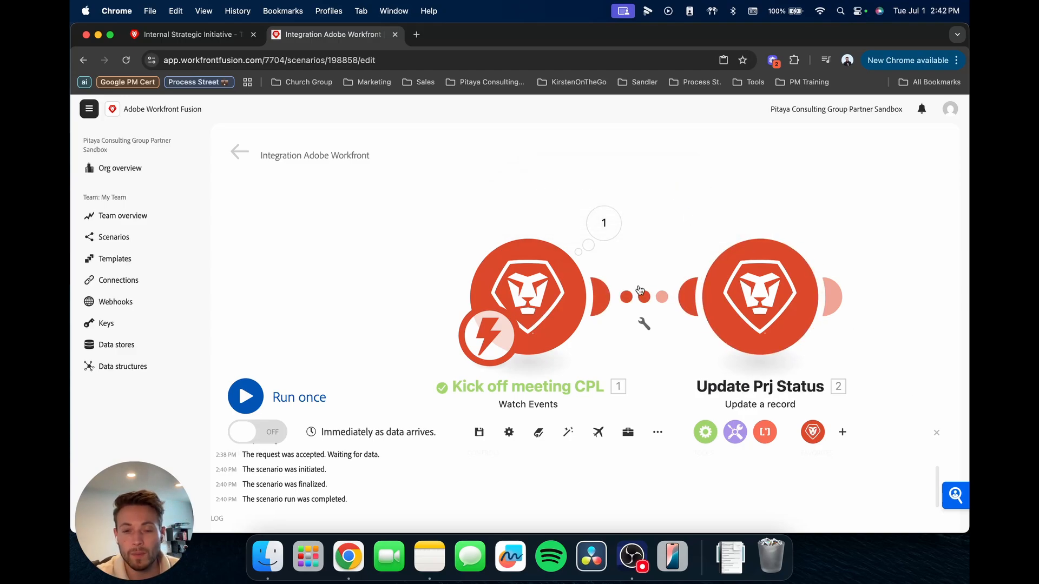
Set up a filter between the two modules labelled "Task CPL" with the condition newState: status equal to CPL
click(637, 298)
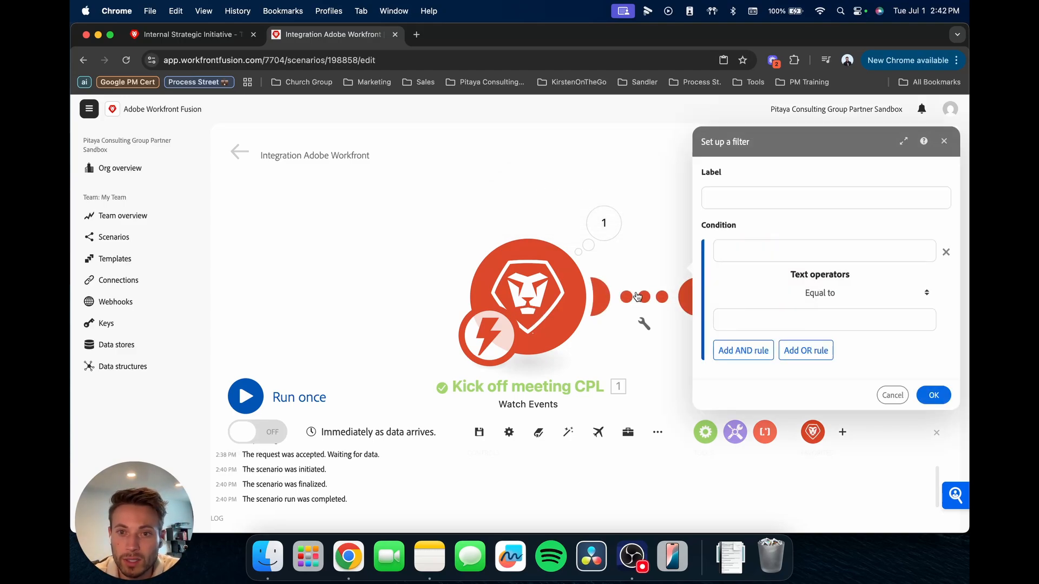
click(738, 205)
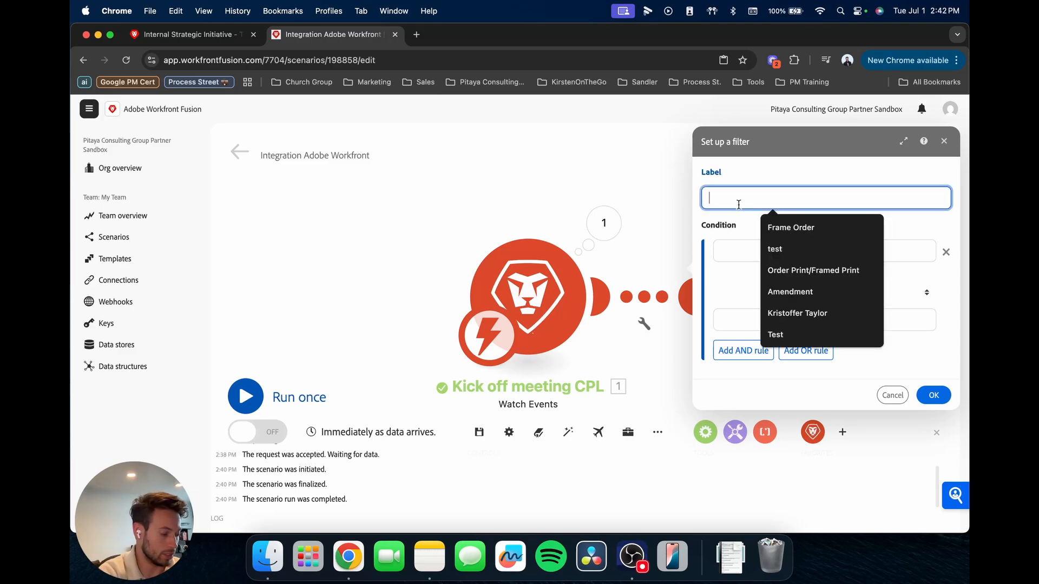
text(Task CPL)
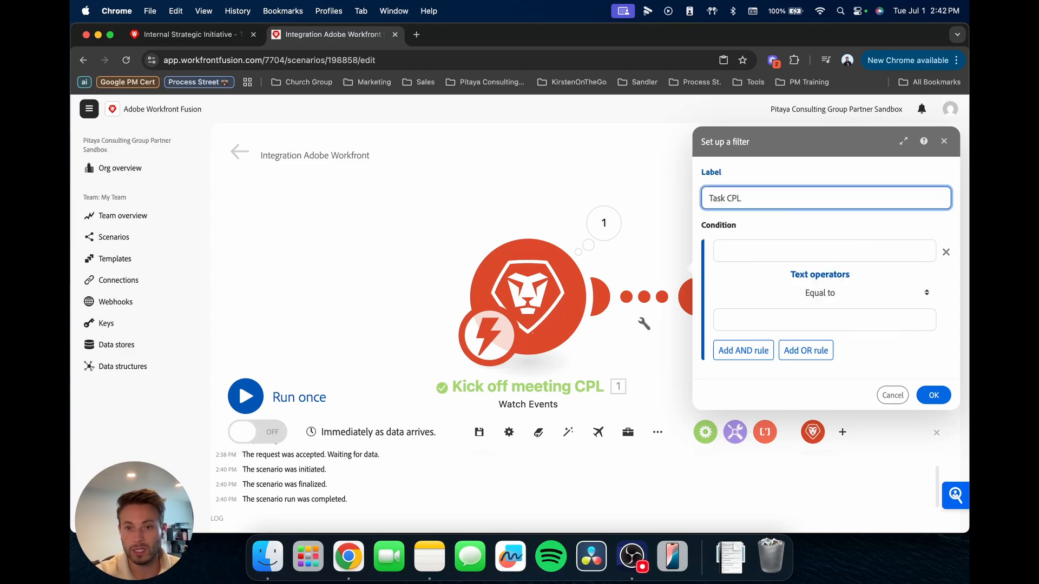
click(742, 248)
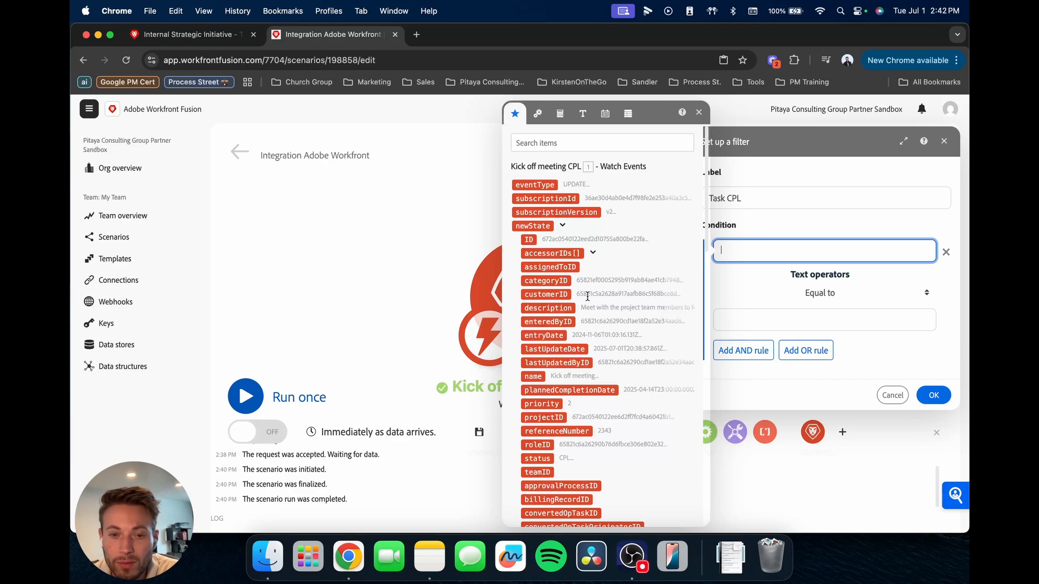
scroll(588, 296, down, 3)
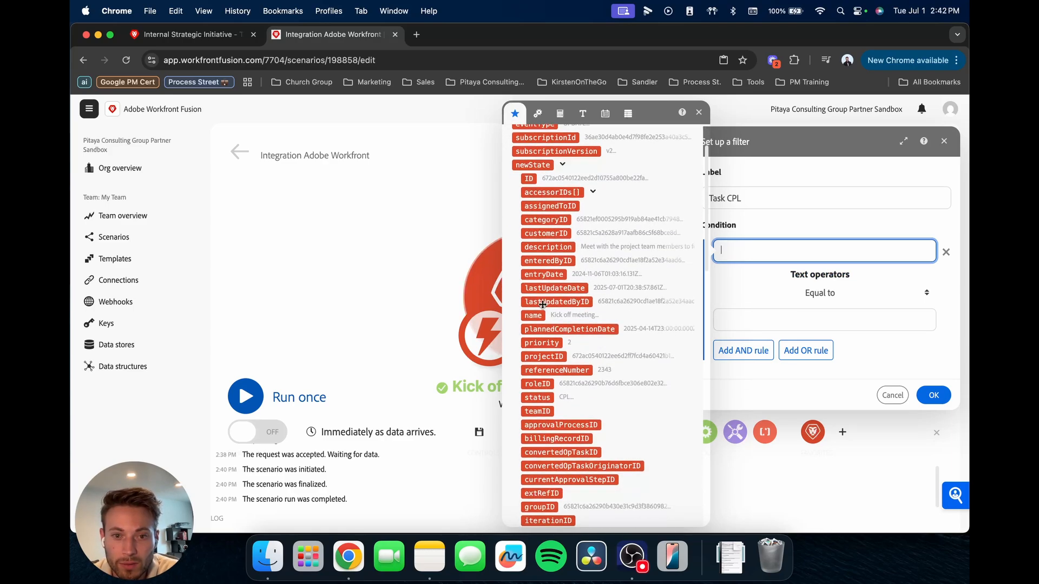
scroll(543, 304, down, 3)
scroll(542, 304, down, 8)
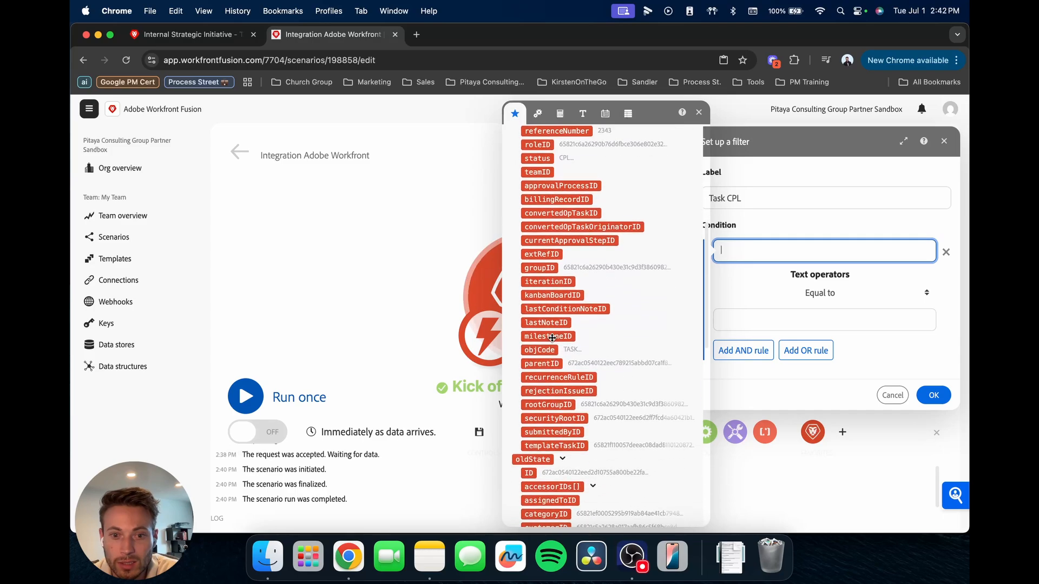
scroll(549, 336, up, 8)
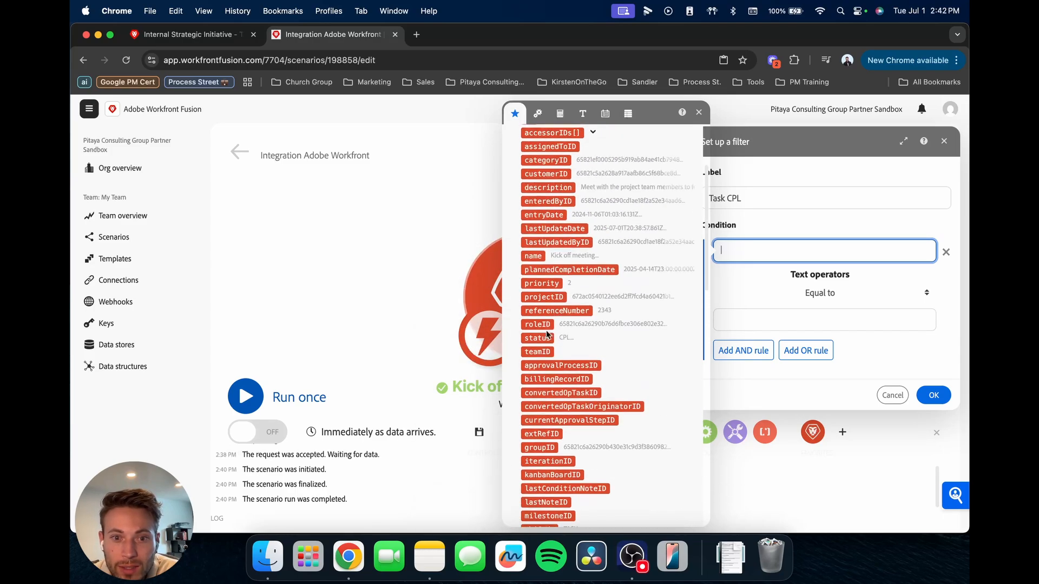
click(542, 338)
click(816, 319)
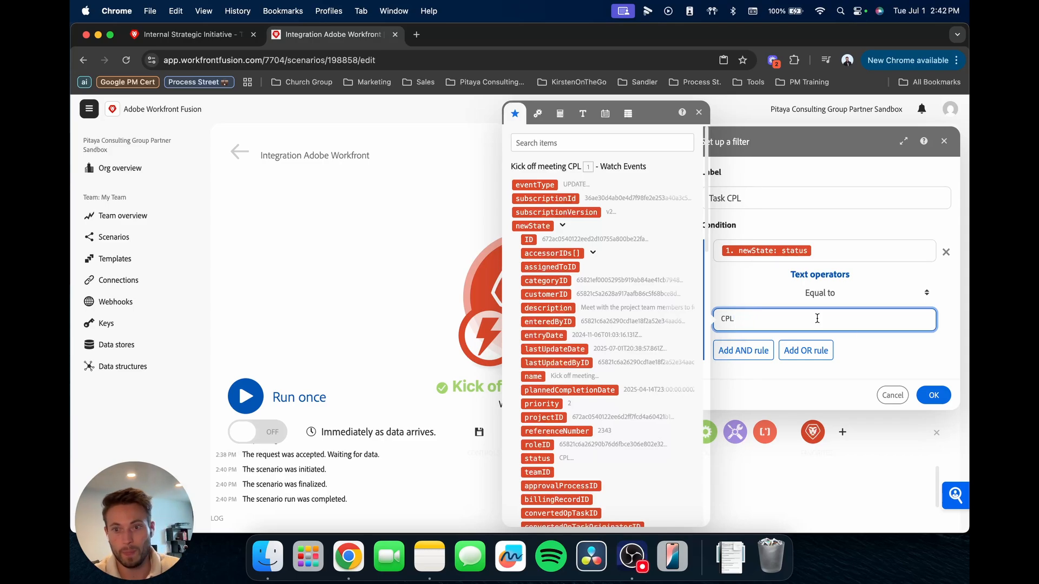
Save the Task CPL filter and run the scenario once, choosing to listen for new incoming bundles
click(895, 360)
click(933, 395)
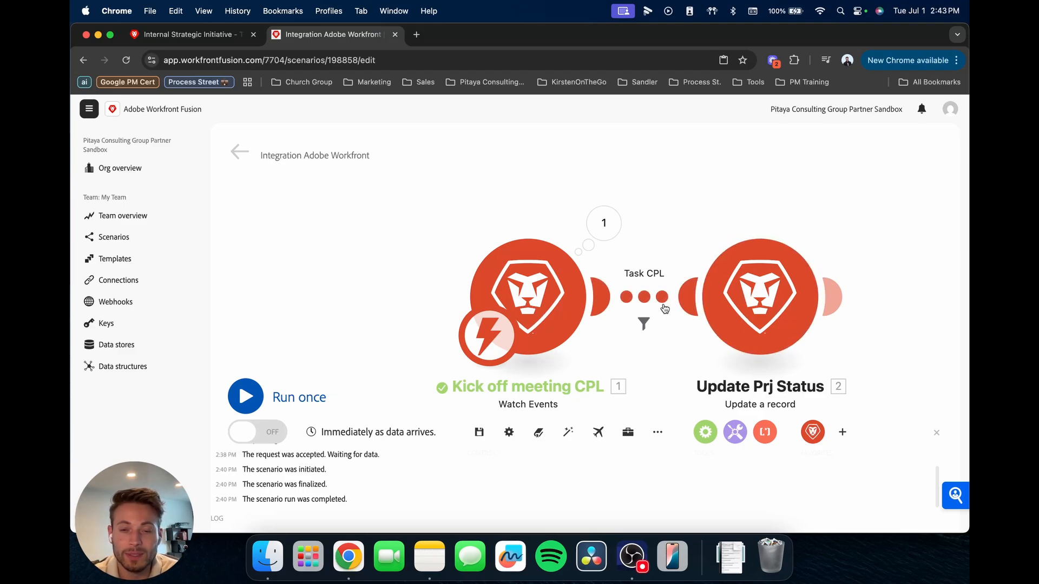
drag(426, 289, 362, 260)
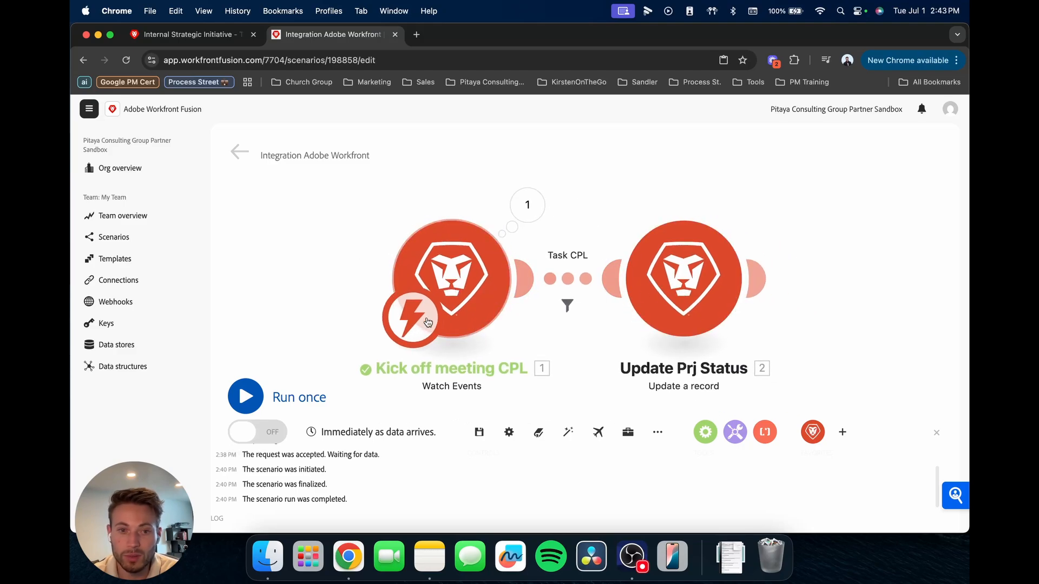
click(247, 396)
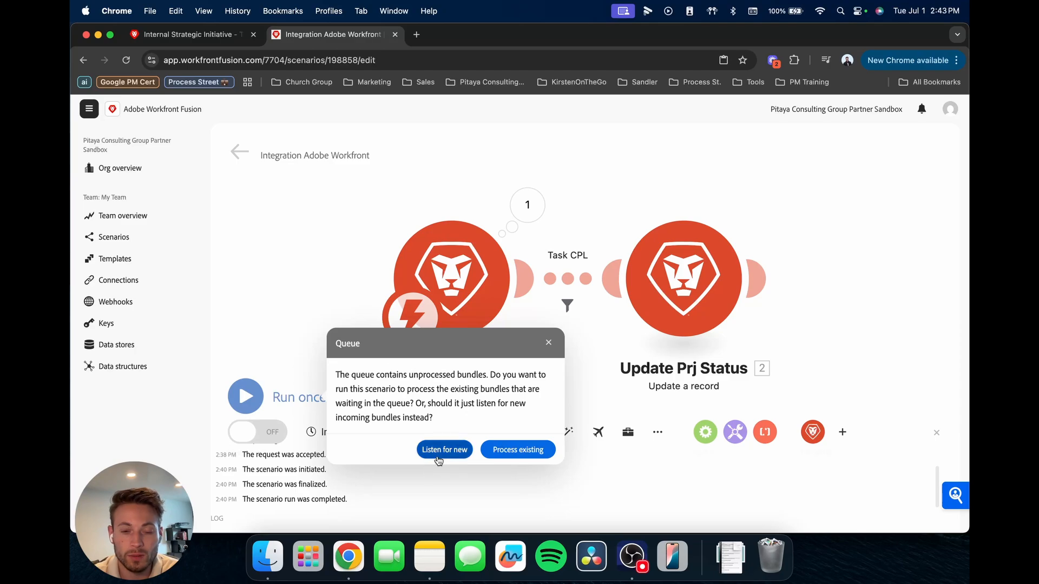
click(441, 449)
Set the Kick off meeting task to 100% complete in the Internal Strategic Initiative - Test 3 project in Workfront
click(189, 34)
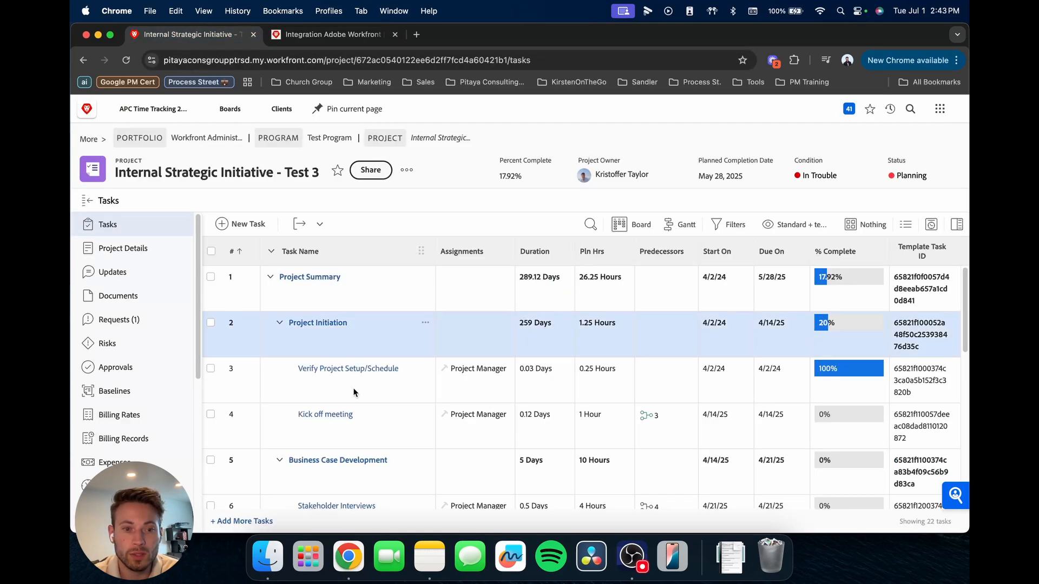
click(851, 414)
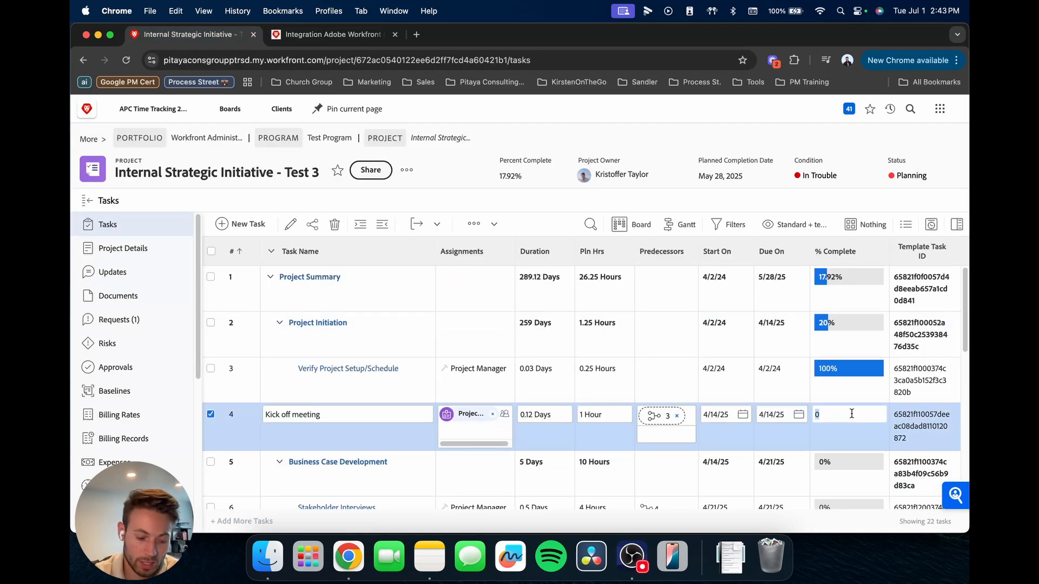
key(BackSpace)
text(100)
key(Return)
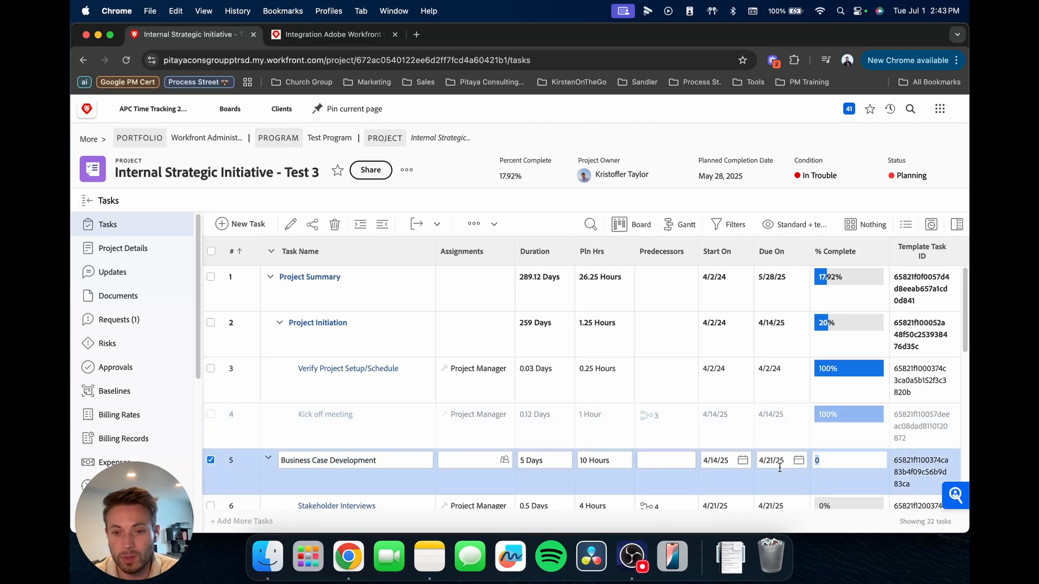
click(724, 526)
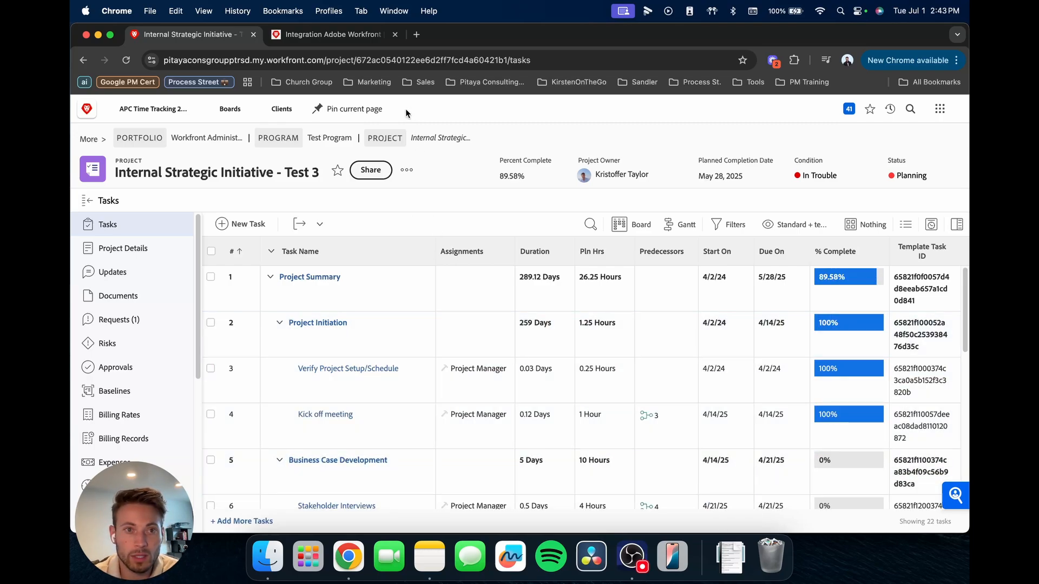
Check the scenario run in Workfront Fusion and reload the Workfront project page to check the project's status
click(330, 34)
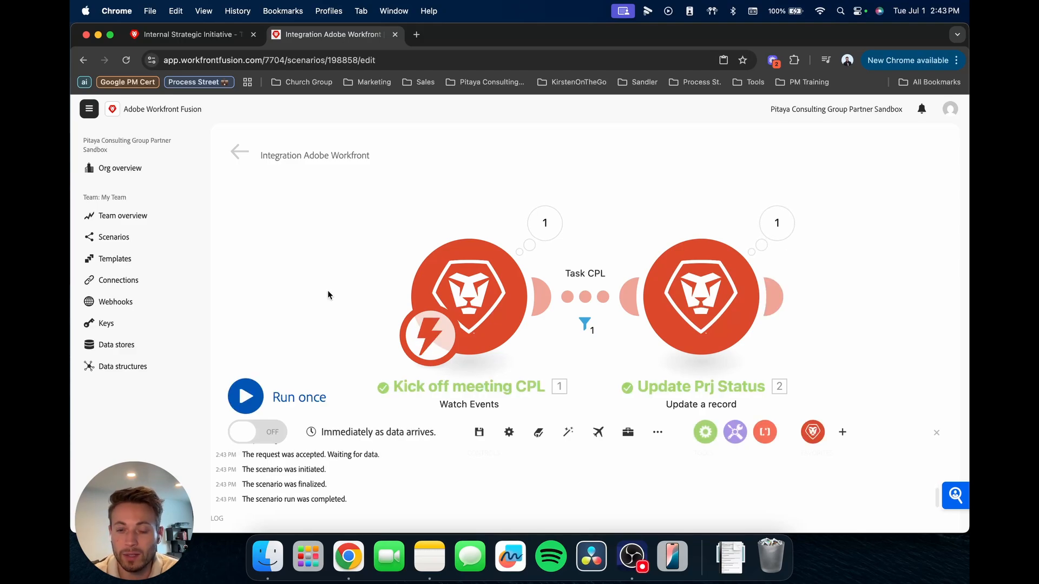
click(187, 34)
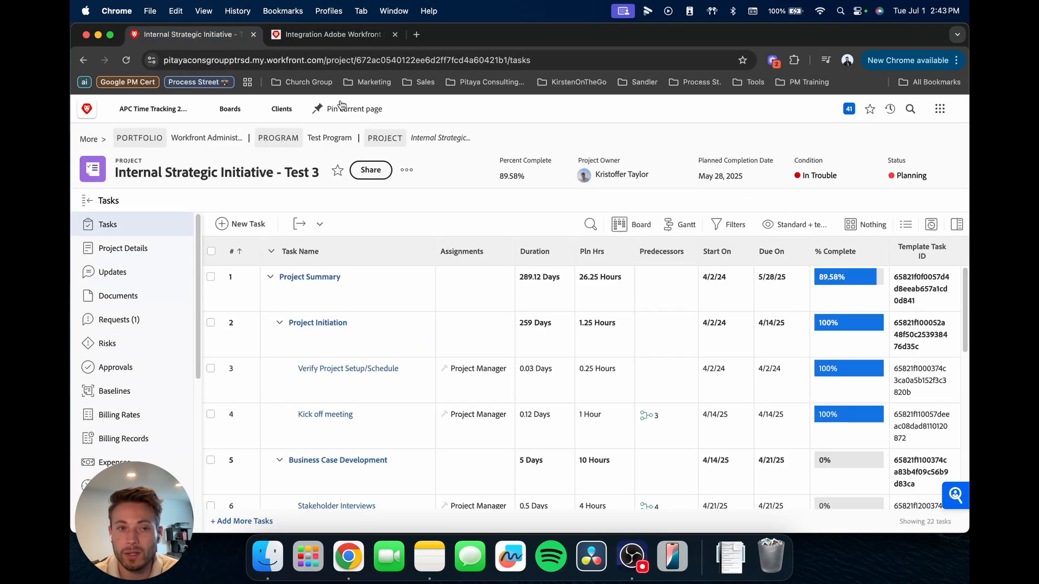
click(128, 61)
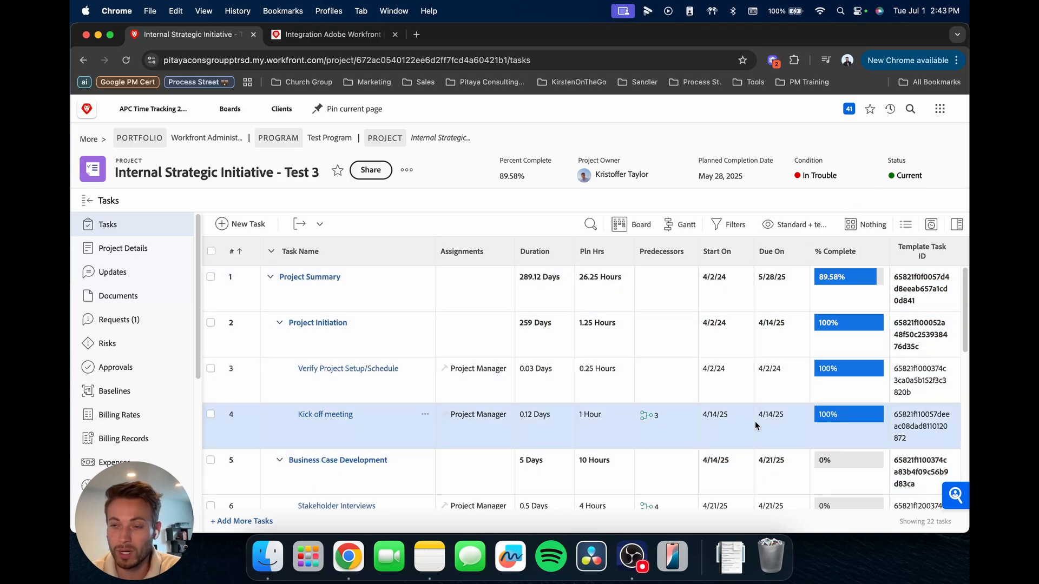
click(327, 34)
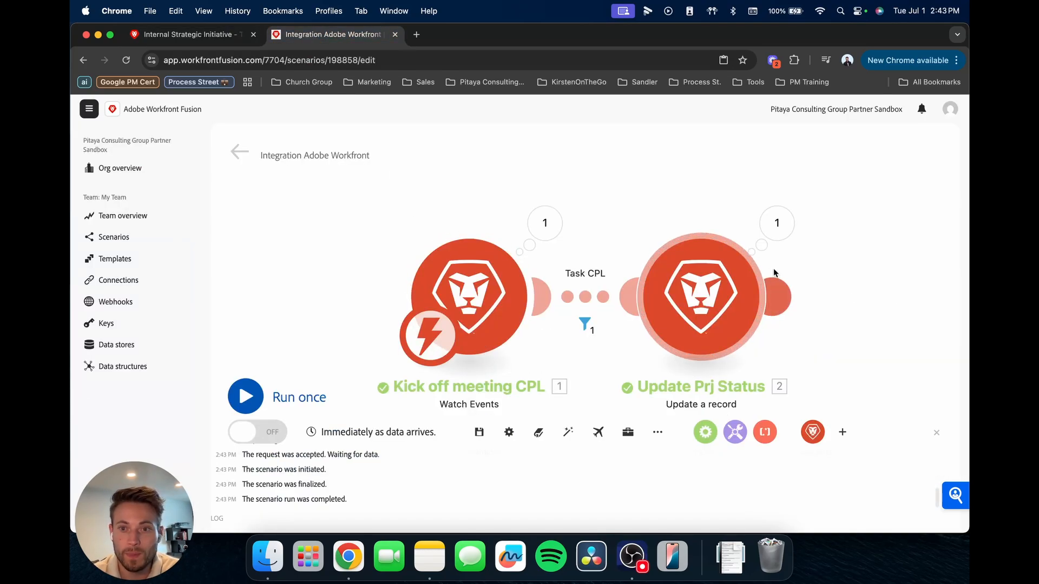
click(191, 36)
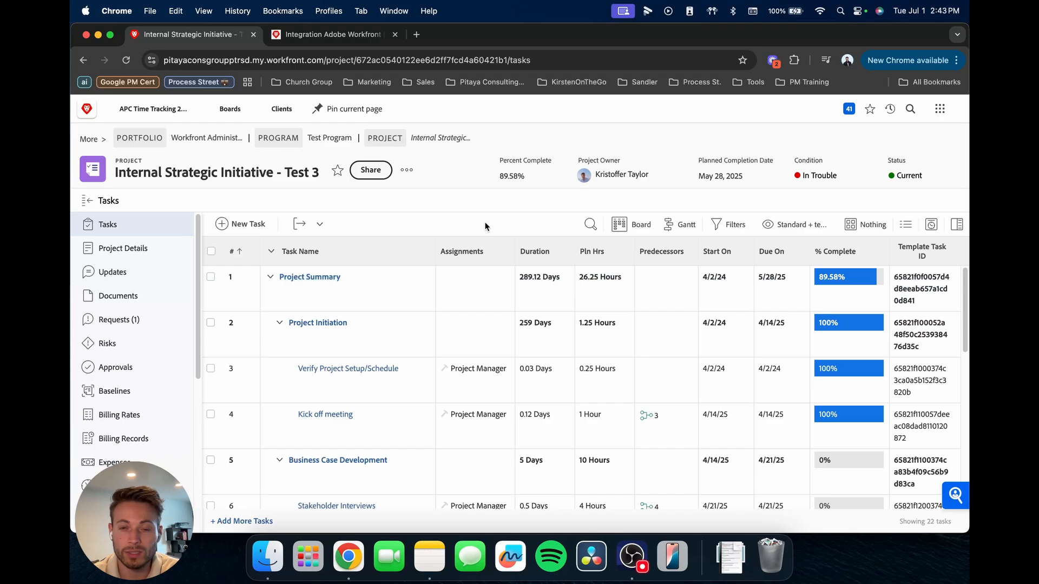